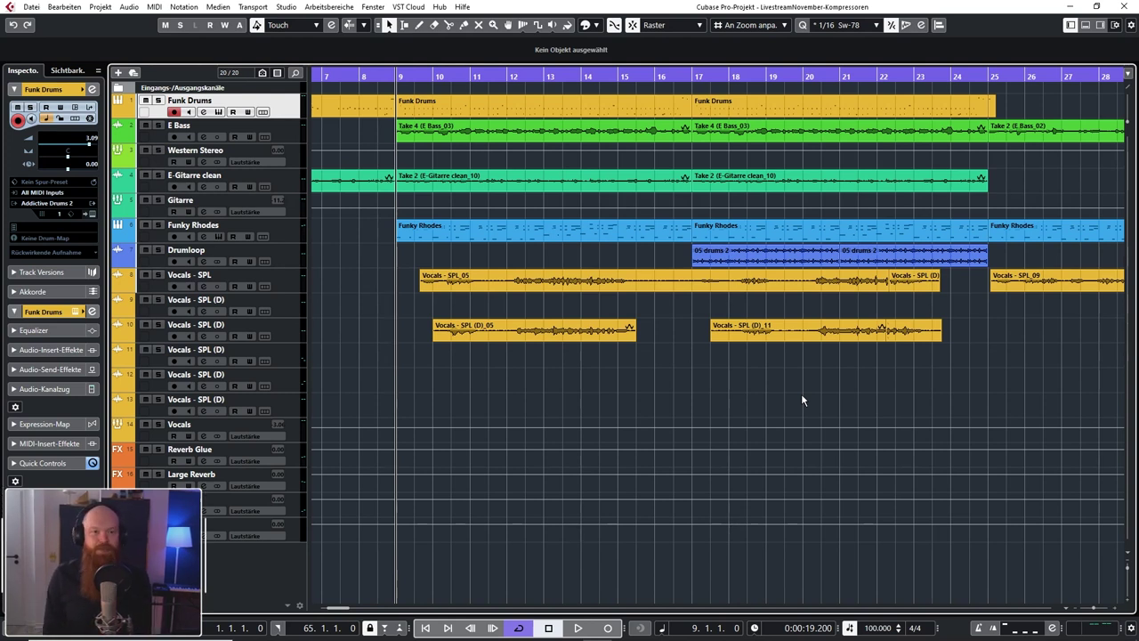
- Play the full arrangement from bar 9 to hear the uncompressed mix, and stop playback
{"action": "key", "text": "space"}
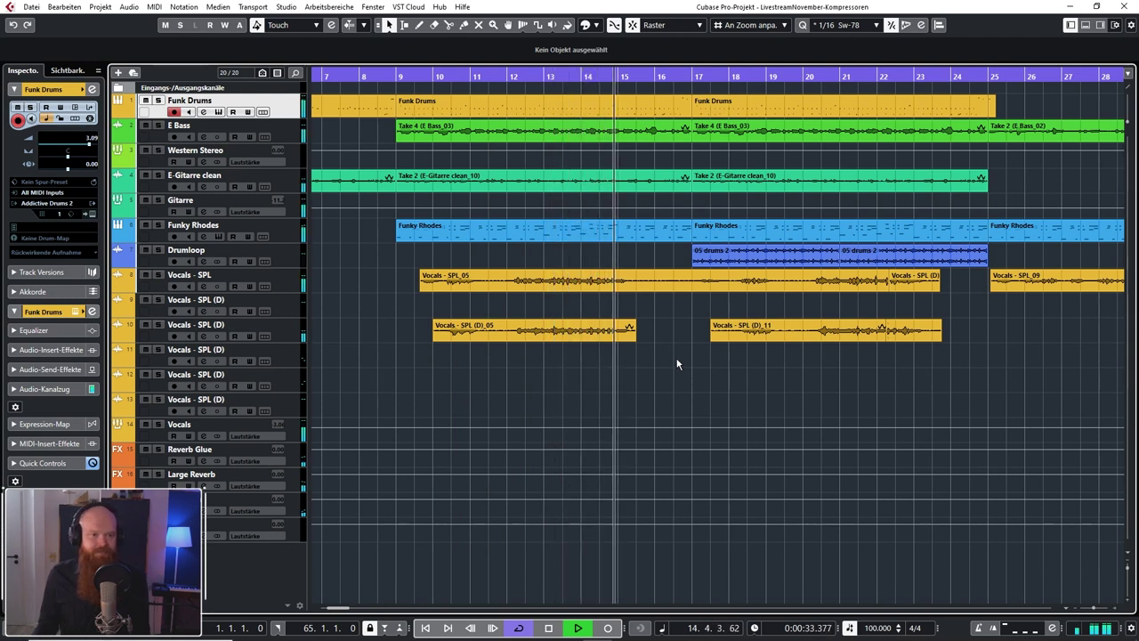
{"action": "key", "text": "space"}
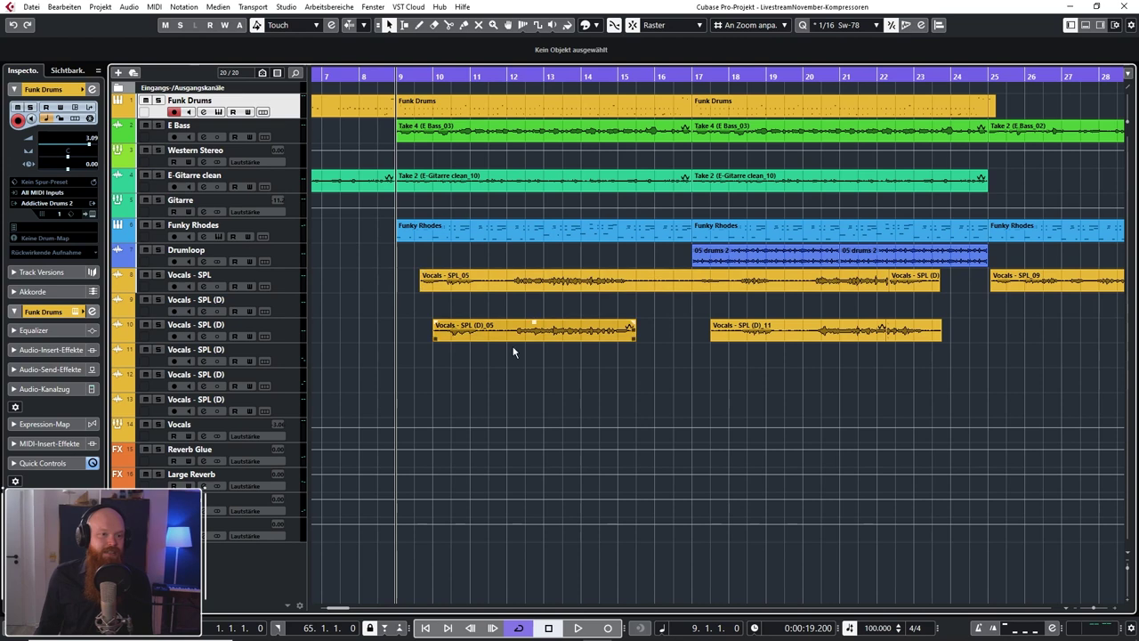
{"action": "left_click_drag", "start_coordinate": [528, 382], "coordinate": [584, 94]}
{"action": "left_click", "coordinate": [699, 390]}
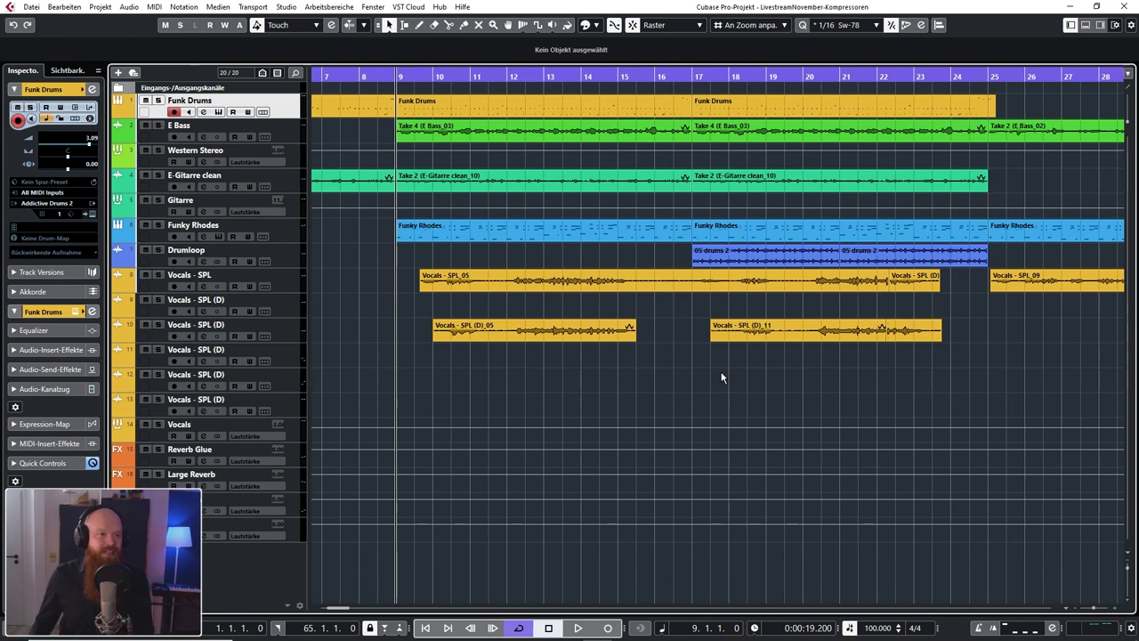
- Solo the Funk Drums track and load FabFilter Pro-C 2 into its first insert slot
{"action": "left_click", "coordinate": [158, 101]}
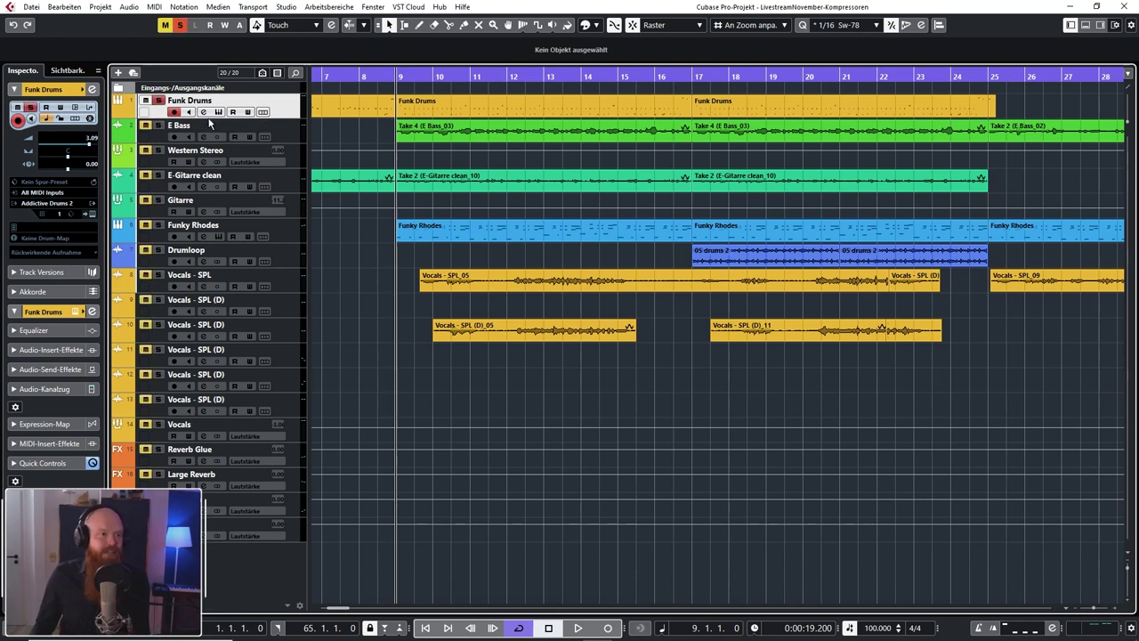
{"action": "left_click", "coordinate": [204, 113]}
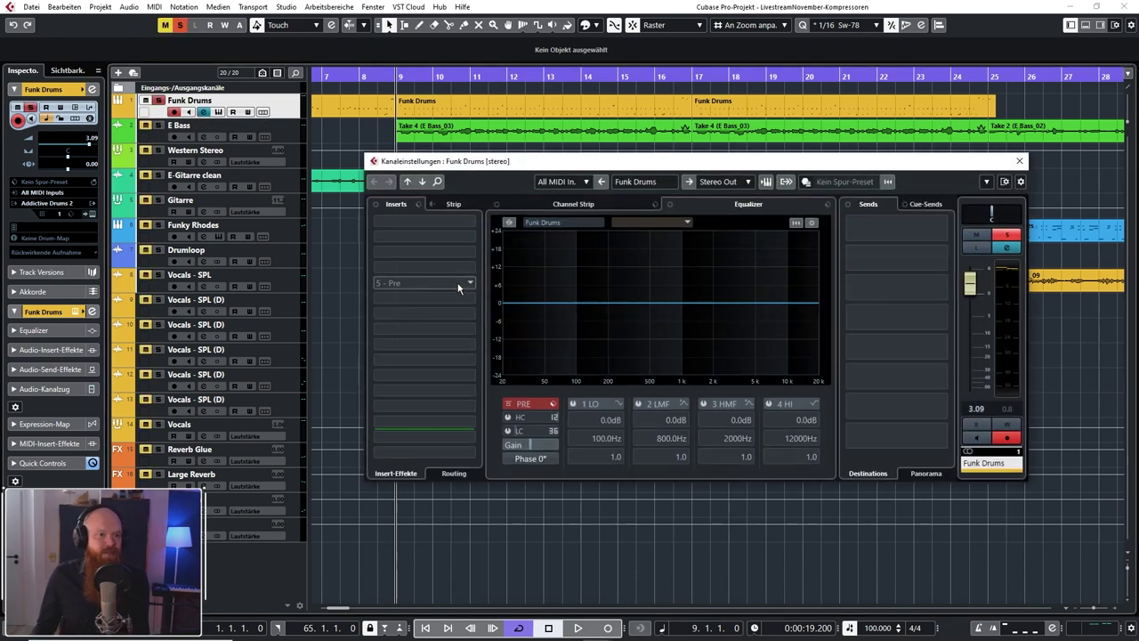
{"action": "left_click", "coordinate": [471, 224]}
{"action": "type", "text": "fab"}
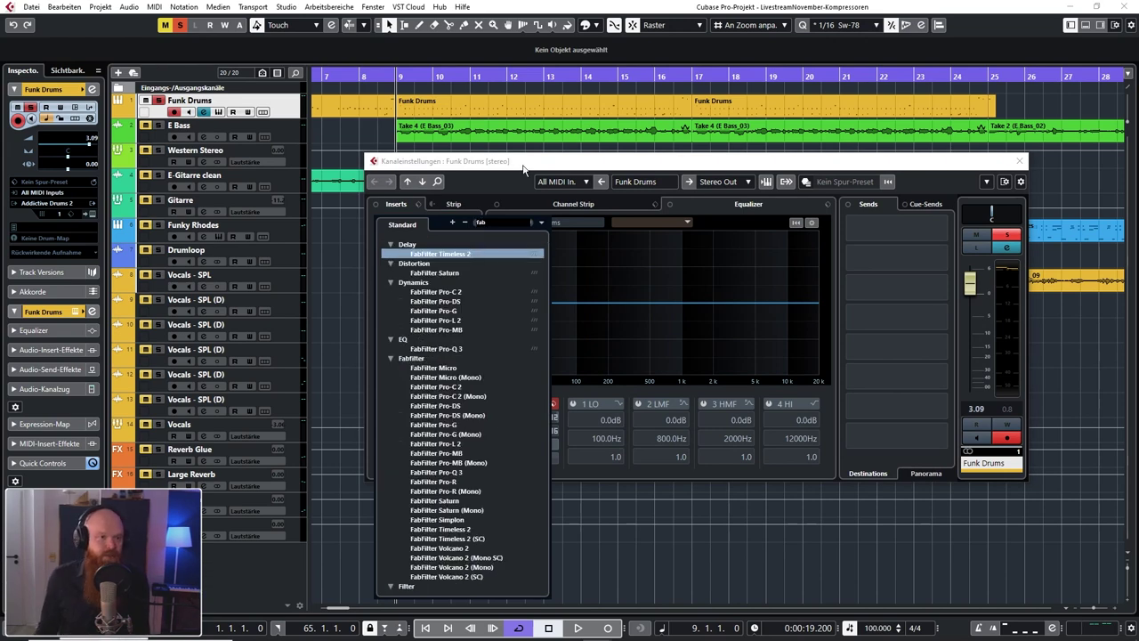
{"action": "left_click", "coordinate": [457, 292]}
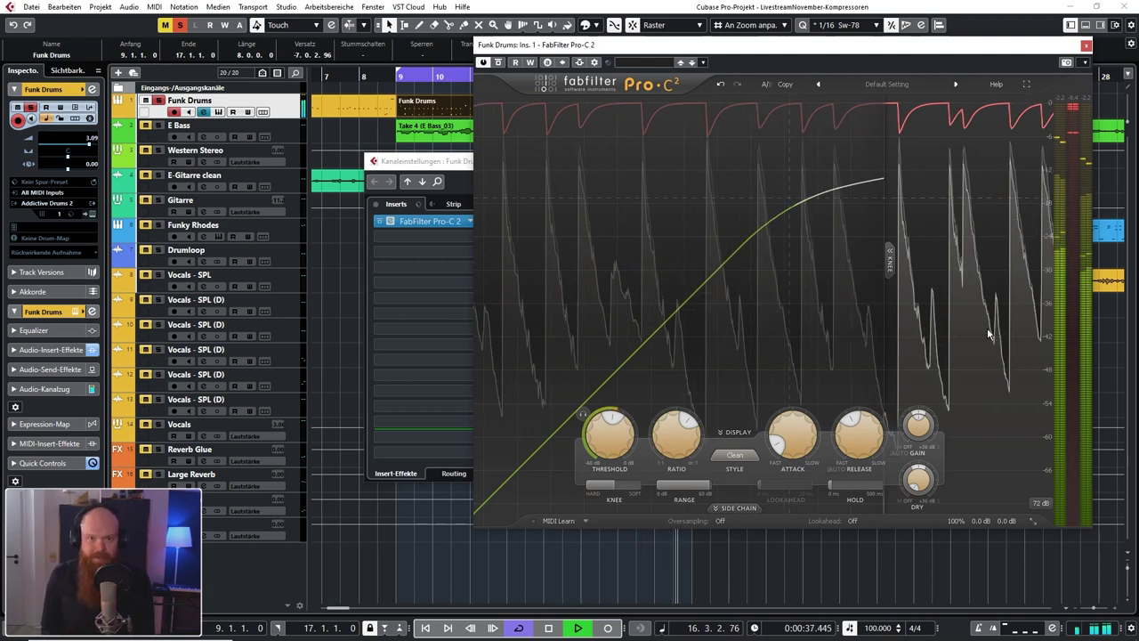
- Raise the compressor's threshold to about -0.17 dB and lower it to about -24 dB while auditioning the soloed drums
{"action": "key", "text": "space"}
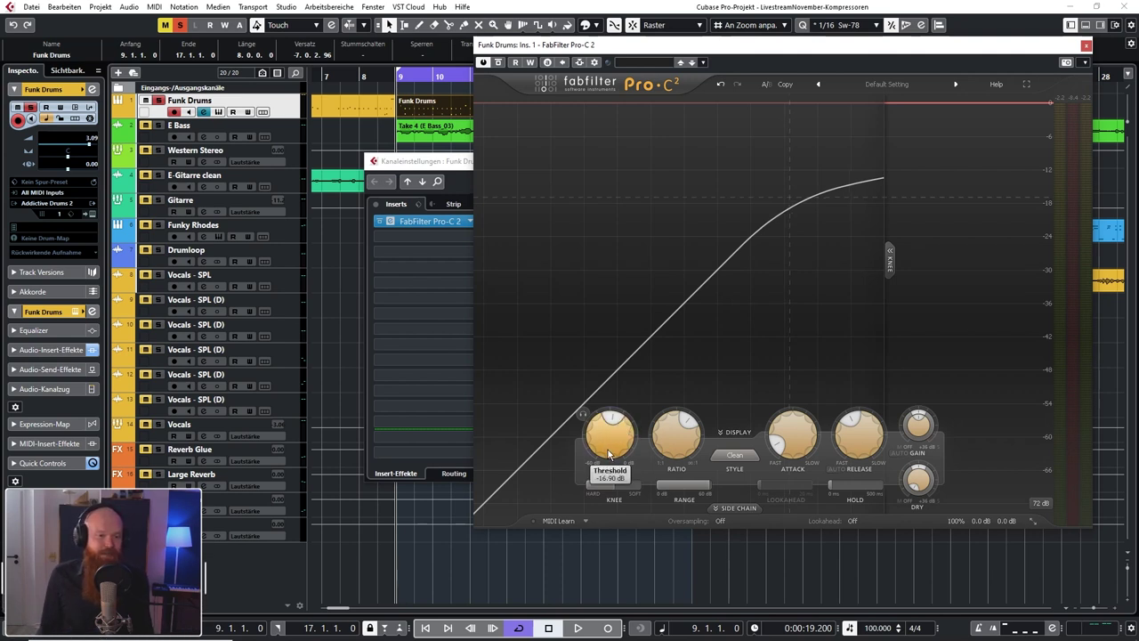
{"action": "left_click_drag", "start_coordinate": [613, 436], "coordinate": [646, 327]}
{"action": "key", "text": "space"}
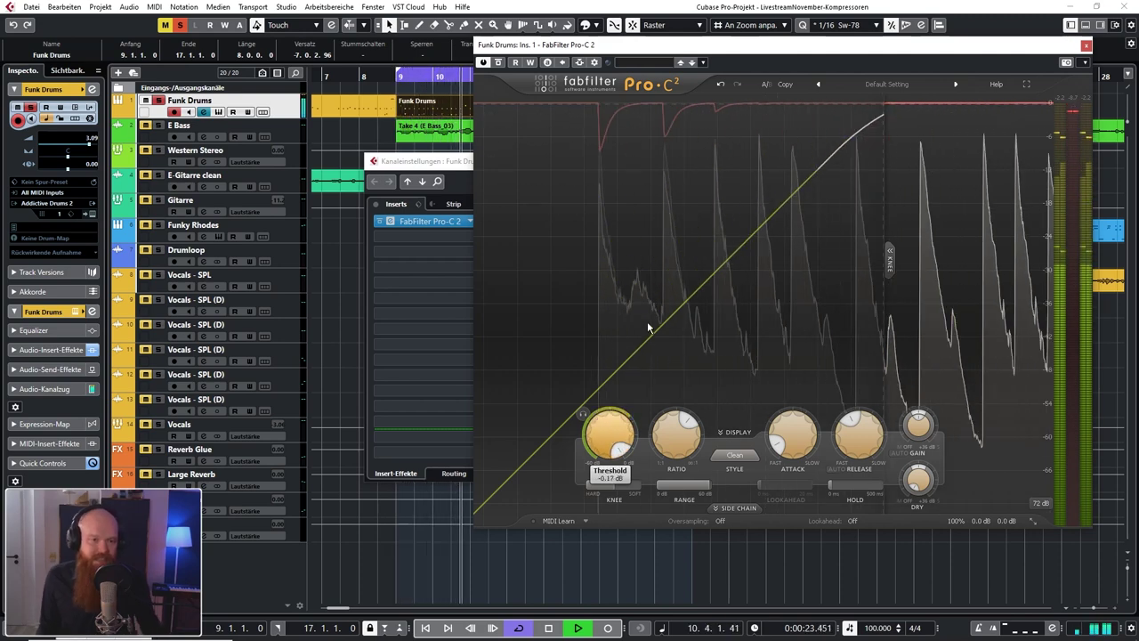
{"action": "left_click_drag", "start_coordinate": [648, 327], "coordinate": [630, 441]}
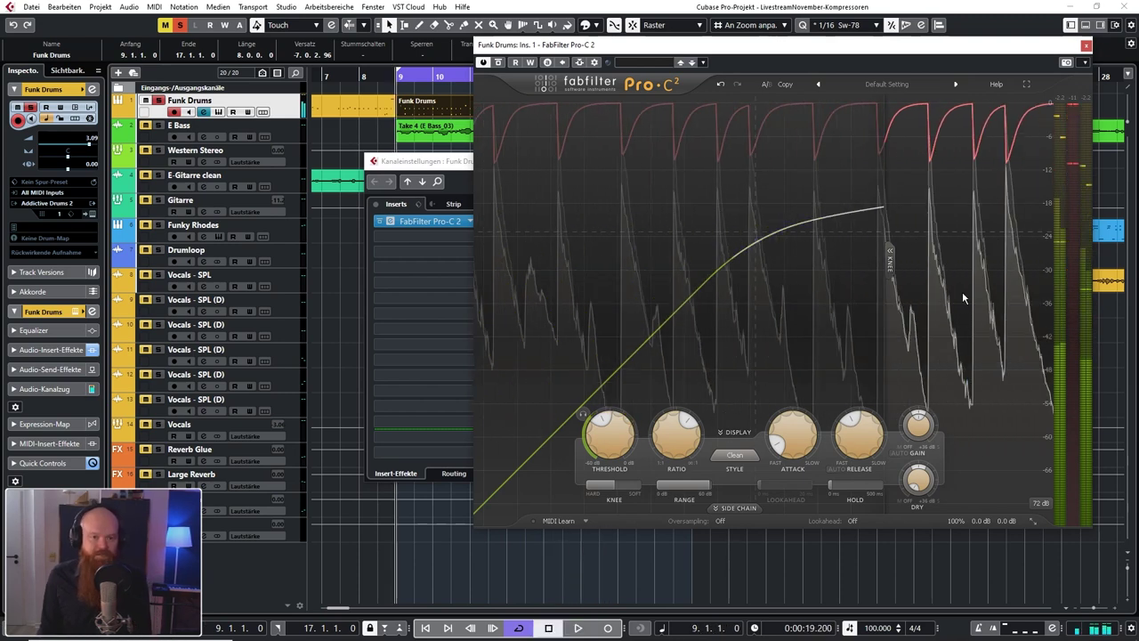
{"action": "key", "text": "space"}
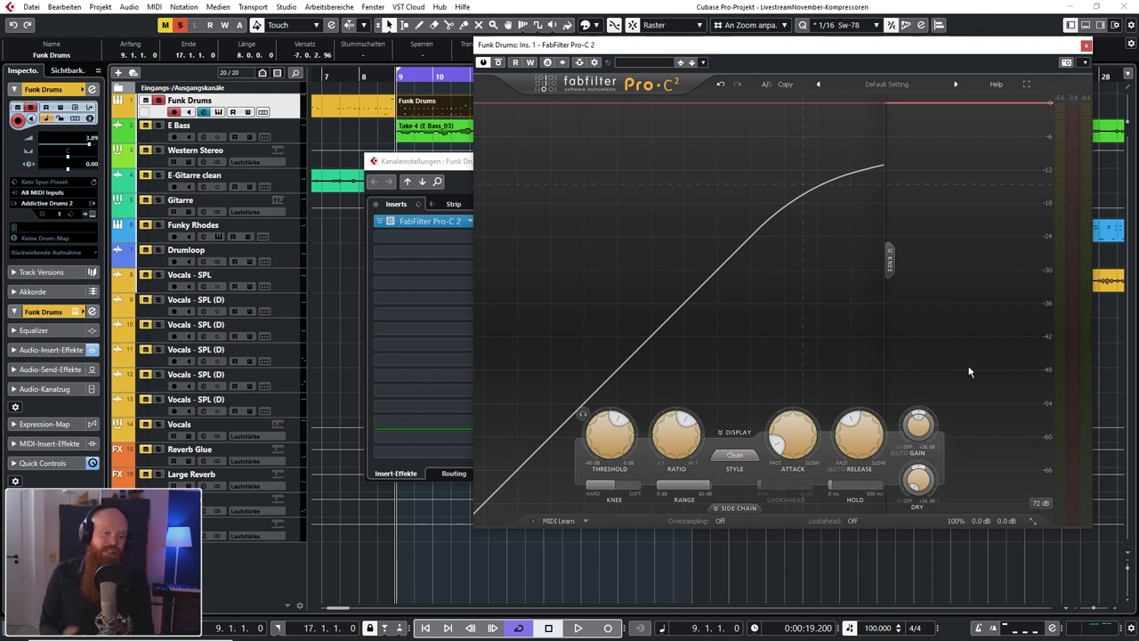
- Lower the compressor's ratio to 1.00:1 and raise it again while listening to the drums
{"action": "mouse_move", "coordinate": [665, 436]}
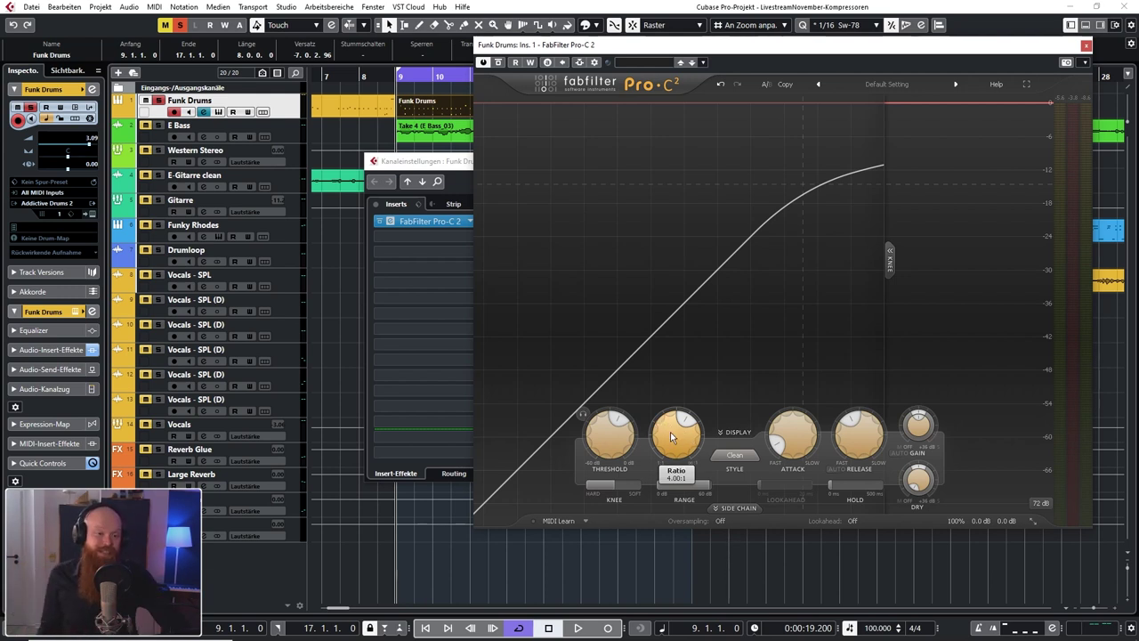
{"action": "left_click_drag", "start_coordinate": [678, 439], "coordinate": [700, 580]}
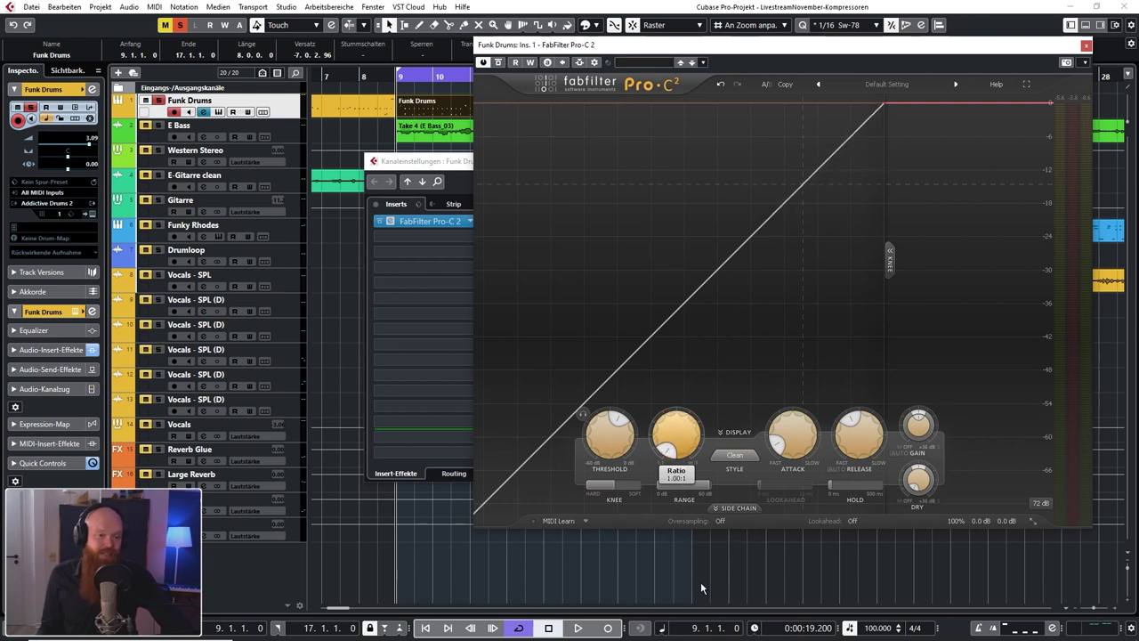
{"action": "left_click_drag", "start_coordinate": [680, 440], "coordinate": [701, 245]}
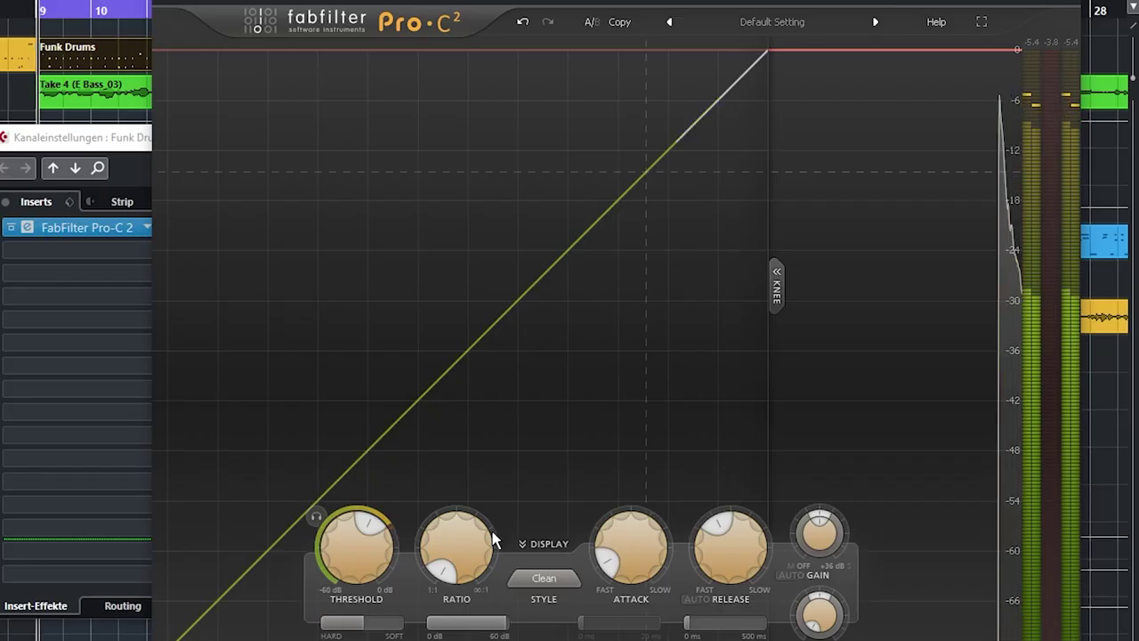
{"action": "left_click_drag", "start_coordinate": [469, 567], "coordinate": [516, 394]}
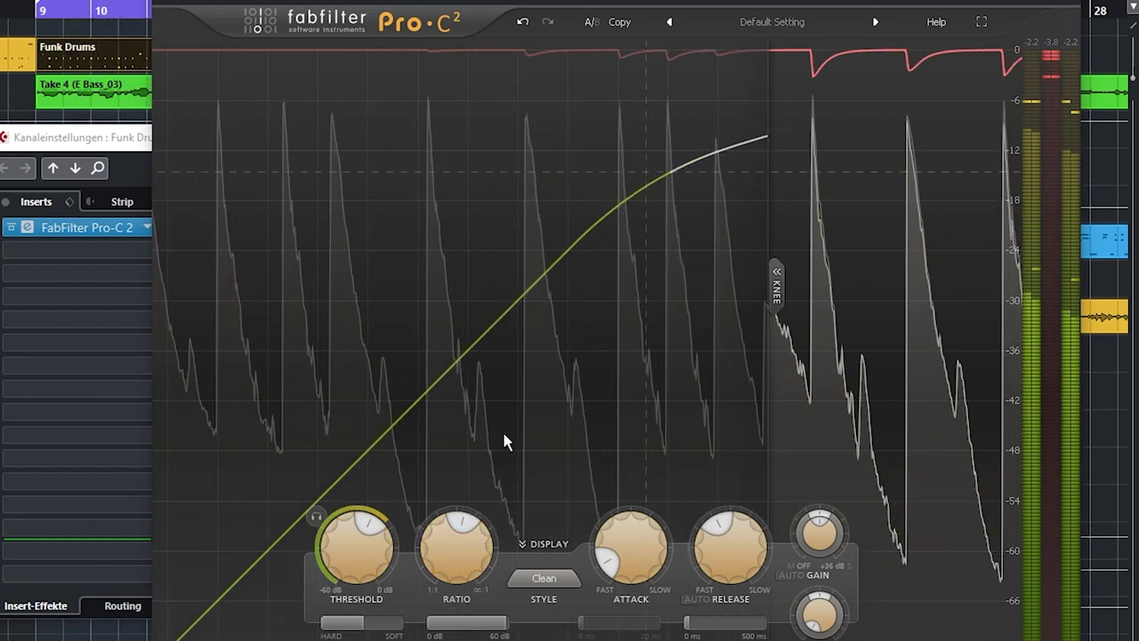
{"action": "left_click_drag", "start_coordinate": [444, 528], "coordinate": [458, 437]}
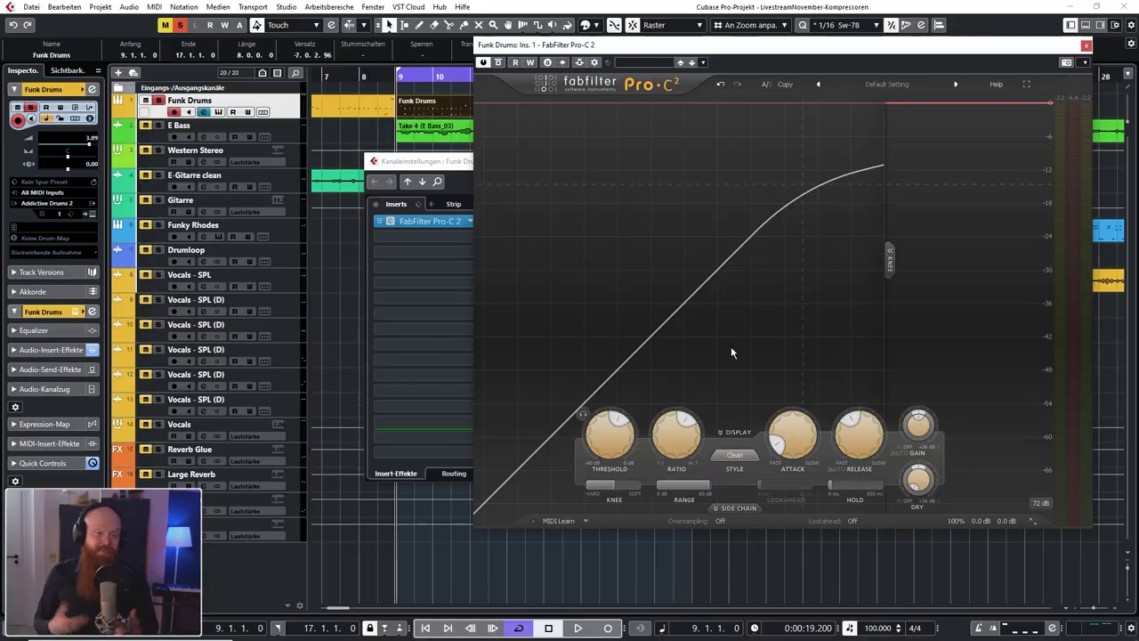
- Lower the threshold to about -26 dB and play the soloed drums to audition the heavier compression
{"action": "mouse_move", "coordinate": [603, 449]}
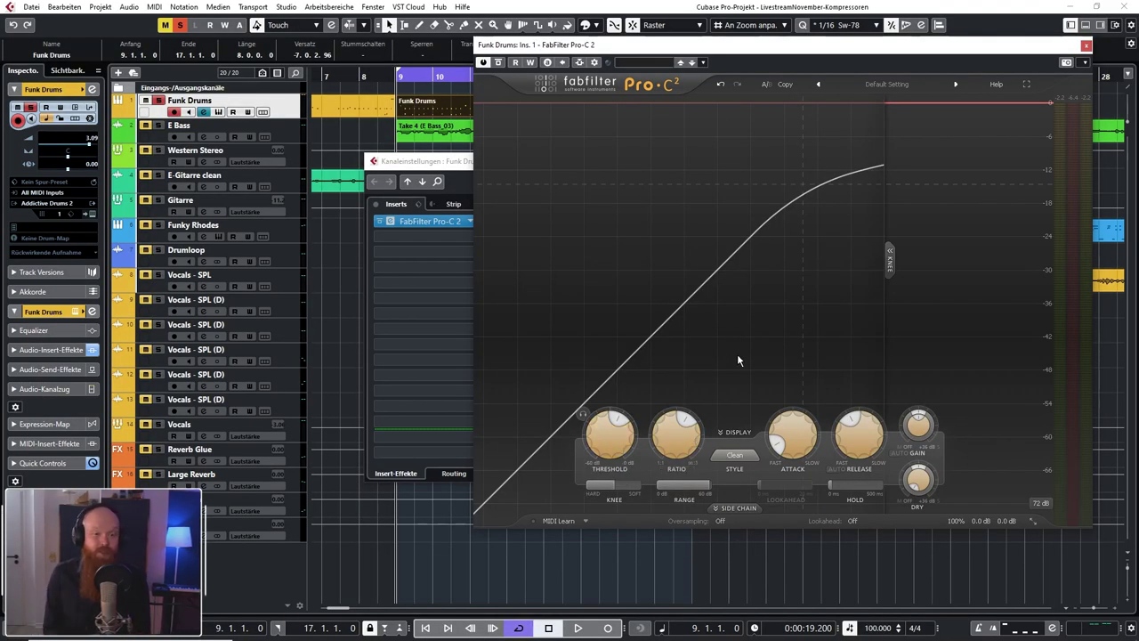
{"action": "mouse_move", "coordinate": [605, 427]}
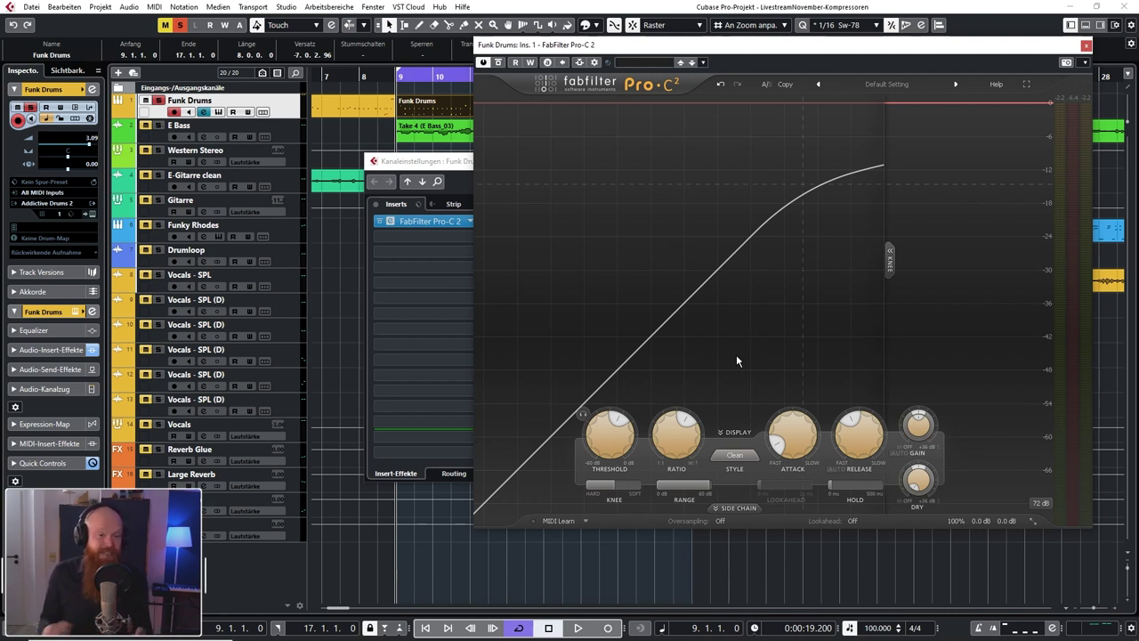
{"action": "left_click_drag", "start_coordinate": [615, 446], "coordinate": [615, 482]}
{"action": "key", "text": "space"}
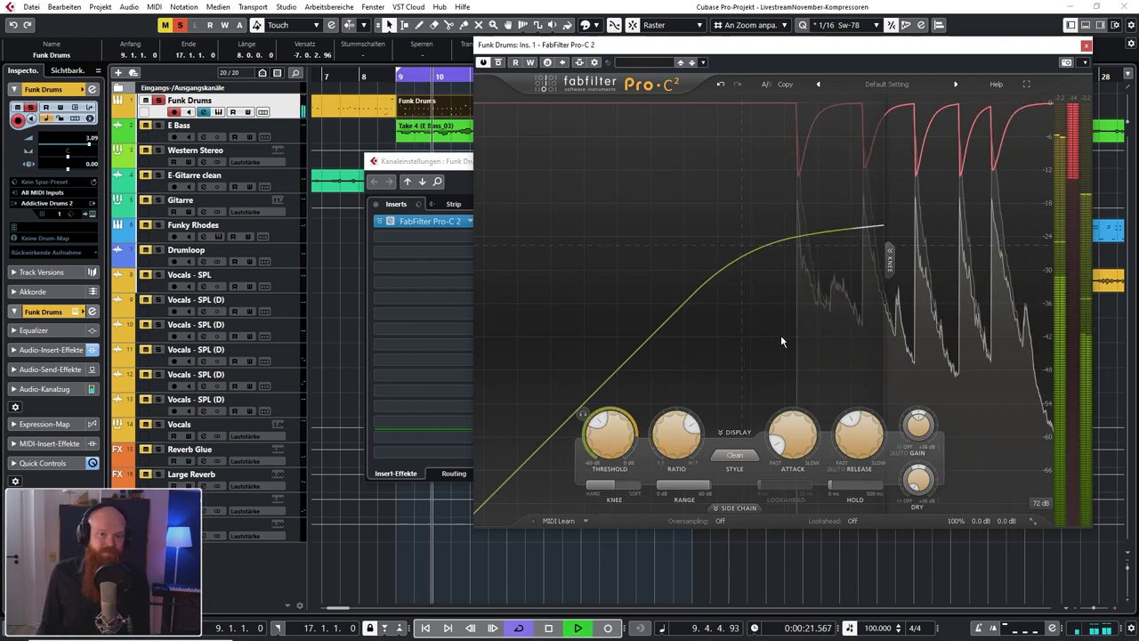
{"action": "key", "text": "space"}
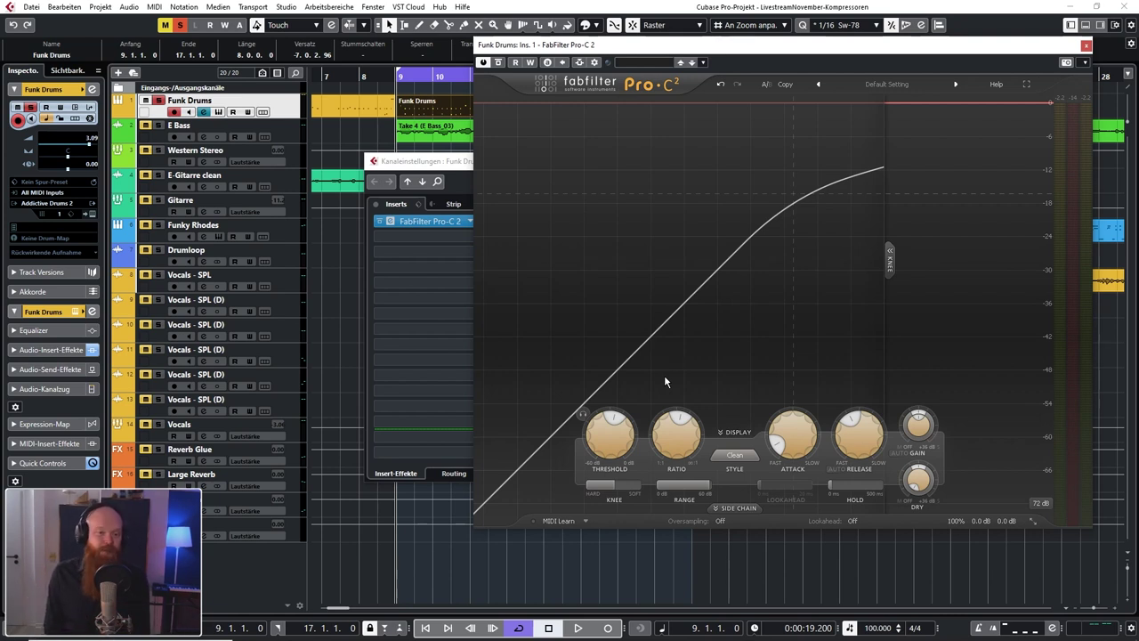
- Slow down the compressor's attack, audition it on the drums, and shorten the attack slightly
{"action": "mouse_move", "coordinate": [798, 436]}
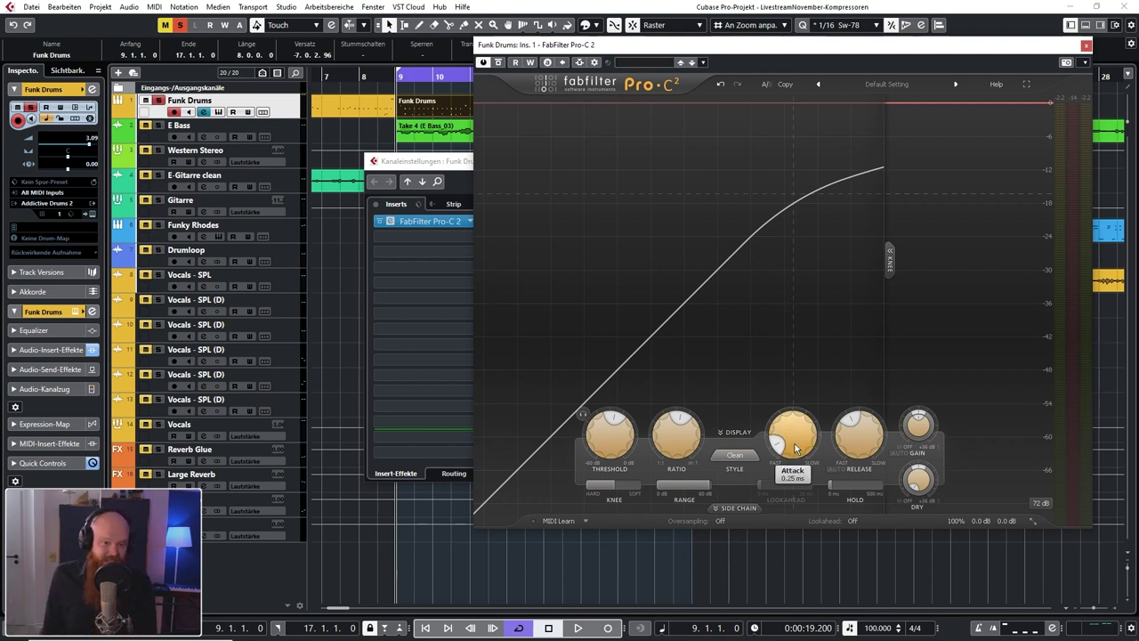
{"action": "left_click_drag", "start_coordinate": [796, 445], "coordinate": [796, 365]}
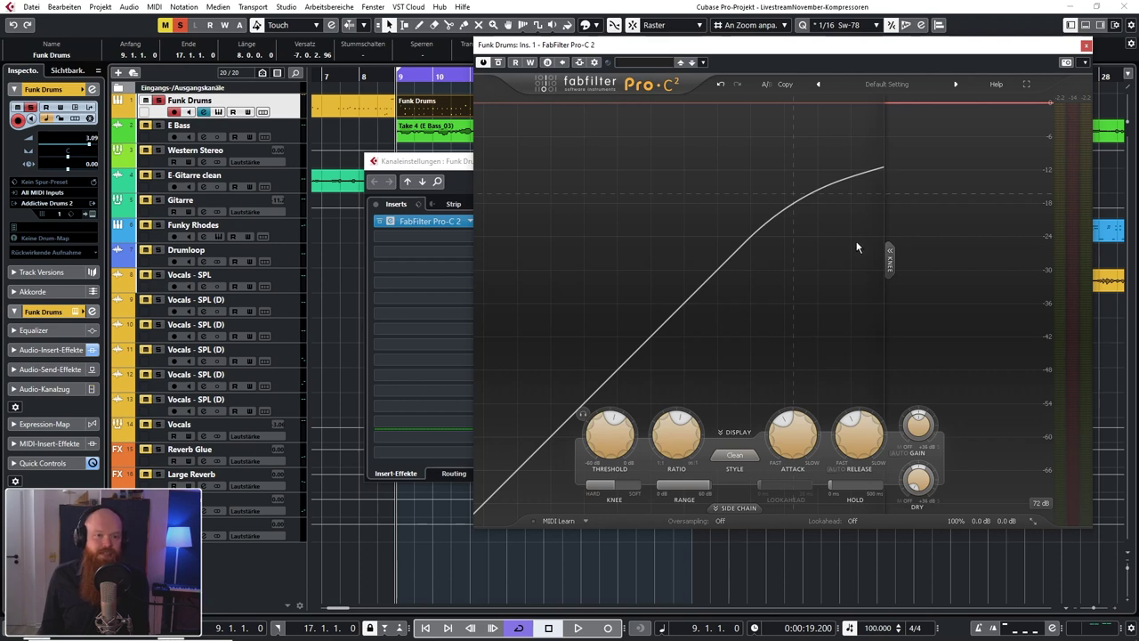
{"action": "key", "text": "space"}
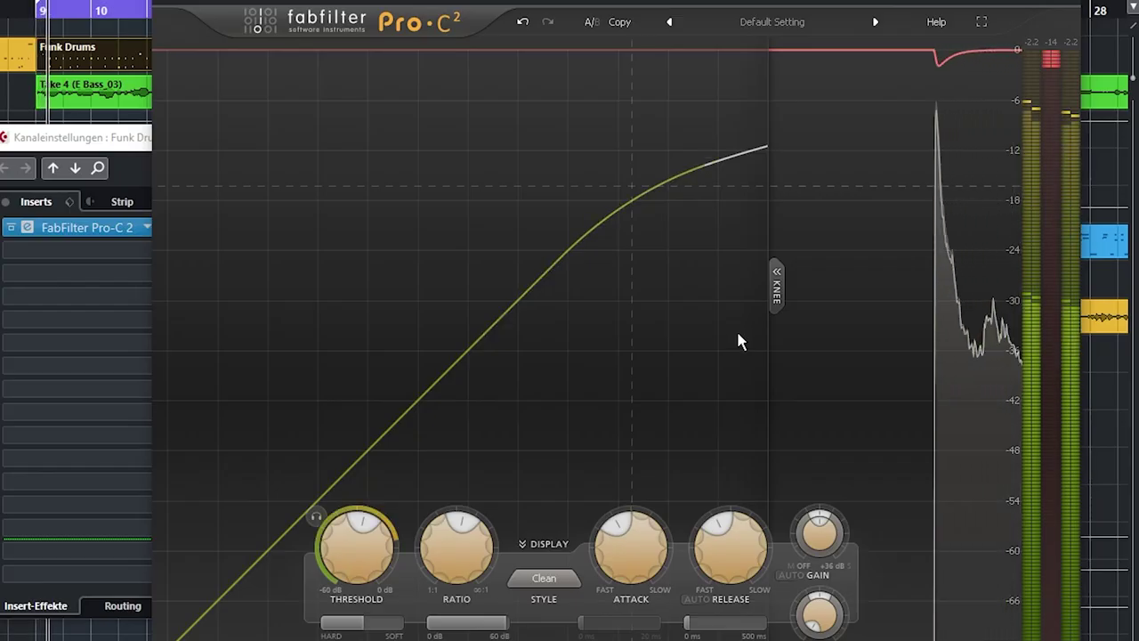
{"action": "mouse_move", "coordinate": [639, 546]}
{"action": "mouse_move", "coordinate": [654, 527]}
{"action": "left_mouse_down"}
{"action": "mouse_move", "coordinate": [654, 623]}
{"action": "mouse_move", "coordinate": [635, 557]}
{"action": "mouse_move", "coordinate": [638, 521]}
{"action": "left_mouse_up"}
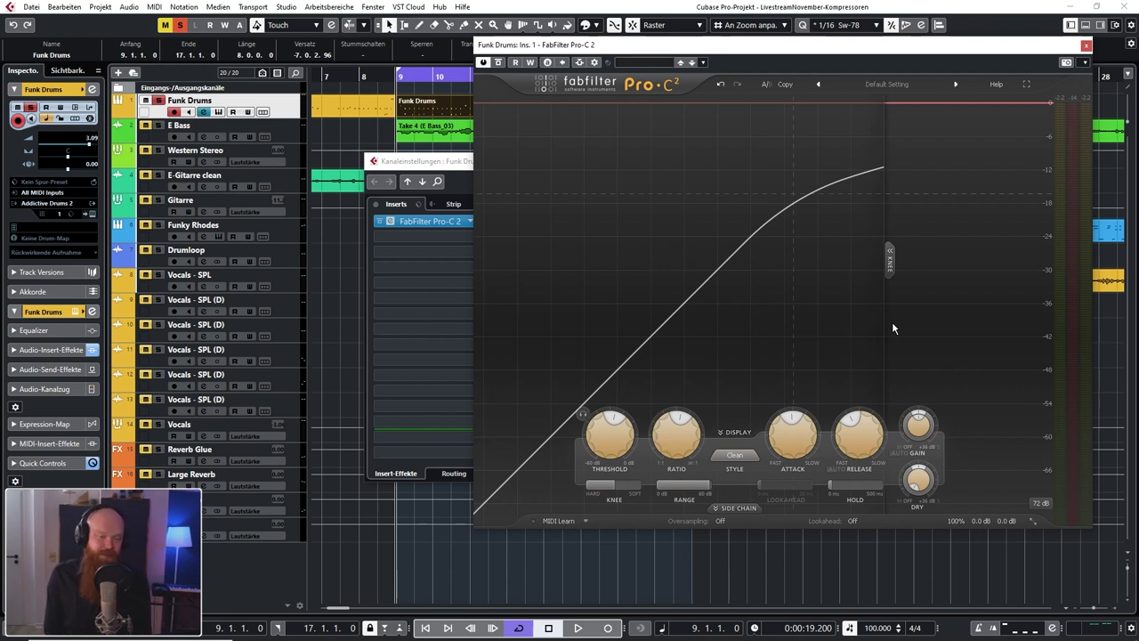
{"action": "left_click_drag", "start_coordinate": [799, 442], "coordinate": [803, 462]}
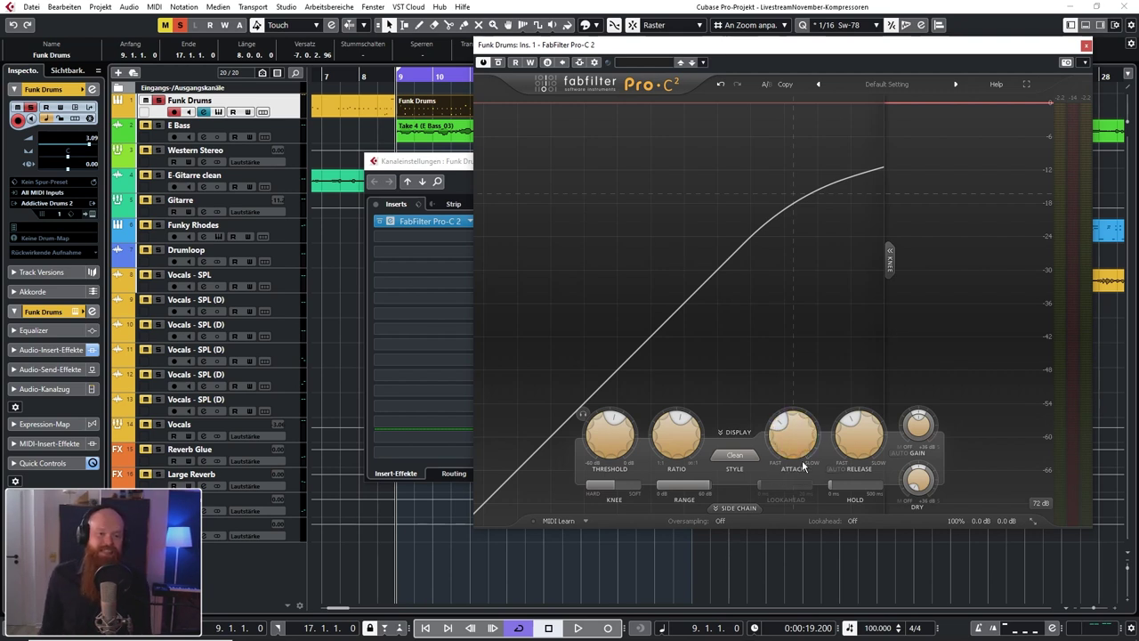
- Set the compressor's release to its fastest value and lengthen it again while the drums play
{"action": "mouse_move", "coordinate": [854, 431]}
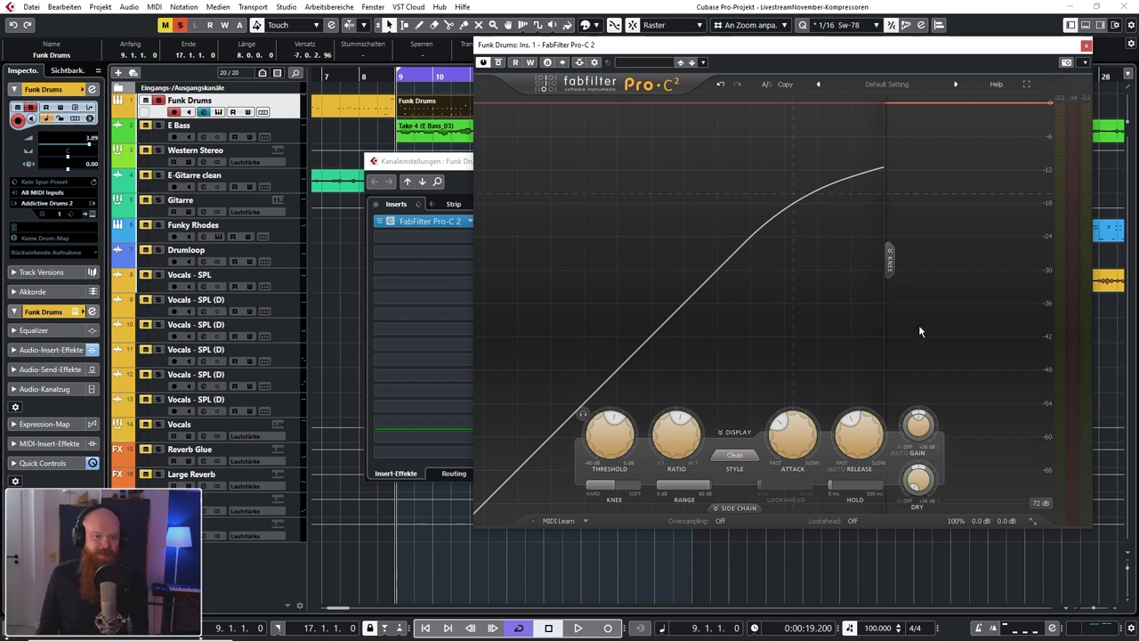
{"action": "key", "text": "space"}
{"action": "mouse_move", "coordinate": [858, 499]}
{"action": "left_click_drag", "start_coordinate": [858, 499], "coordinate": [863, 537]}
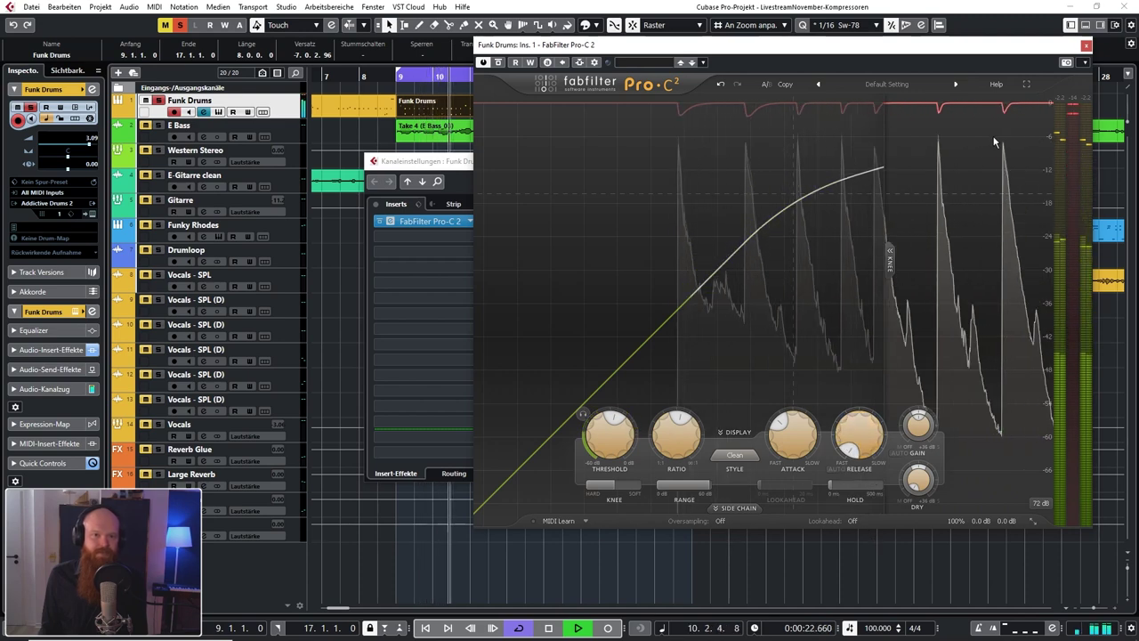
{"action": "left_click_drag", "start_coordinate": [859, 436], "coordinate": [868, 323]}
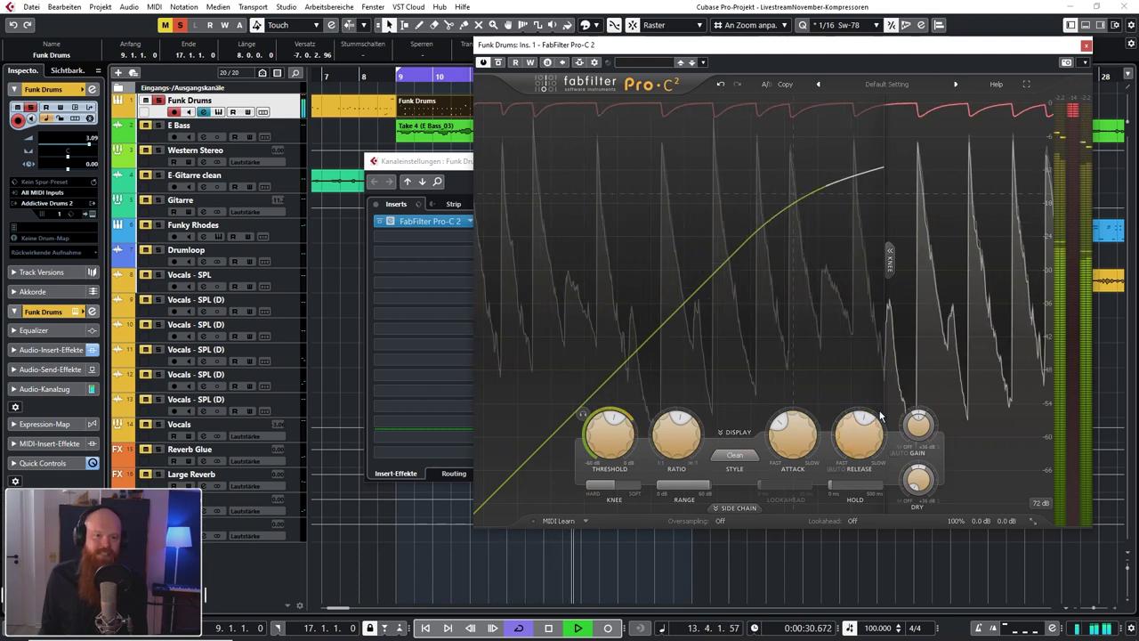
{"action": "left_click_drag", "start_coordinate": [857, 452], "coordinate": [851, 338]}
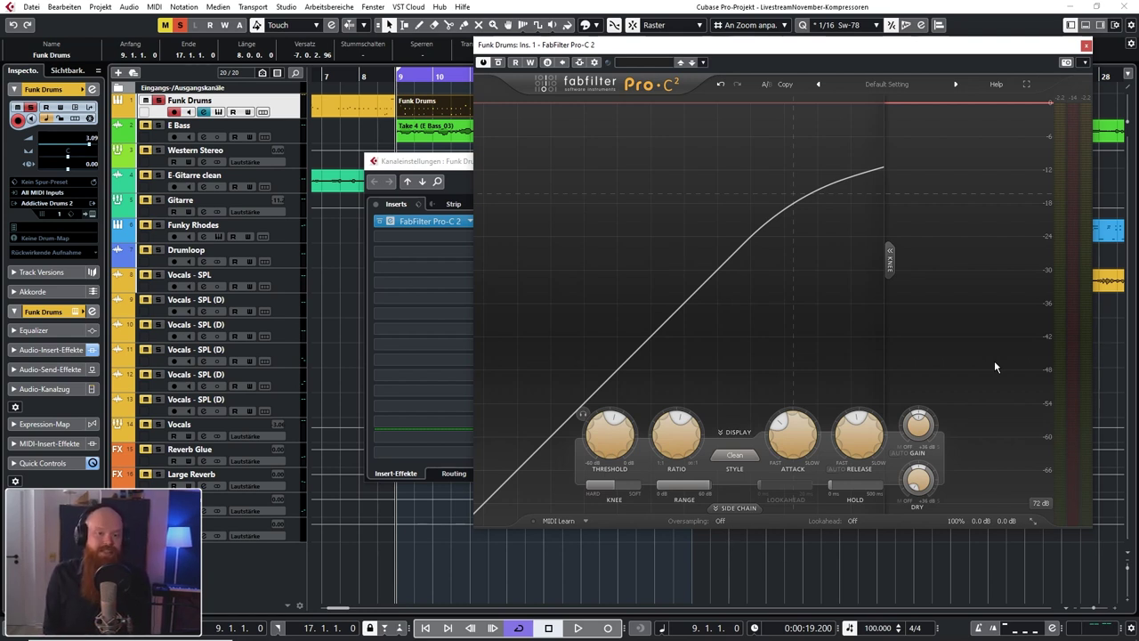
- Bypass and reactivate the Pro-C 2 insert on Funk Drums, and start playback to judge the compression
{"action": "mouse_move", "coordinate": [919, 434]}
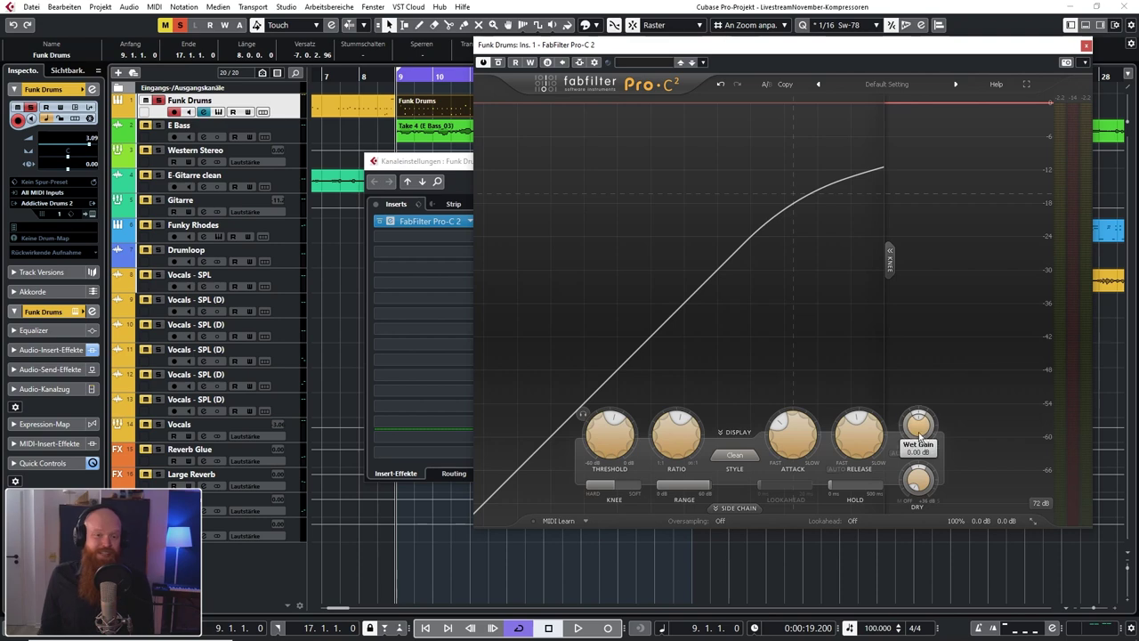
{"action": "left_click", "coordinate": [1085, 47]}
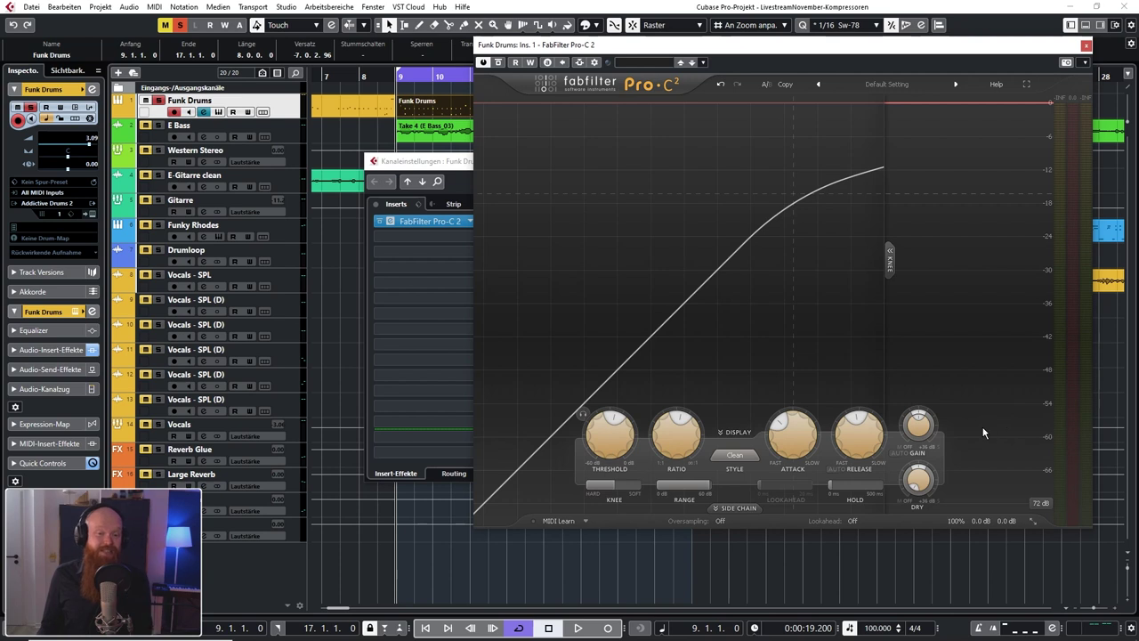
{"action": "mouse_move", "coordinate": [919, 431]}
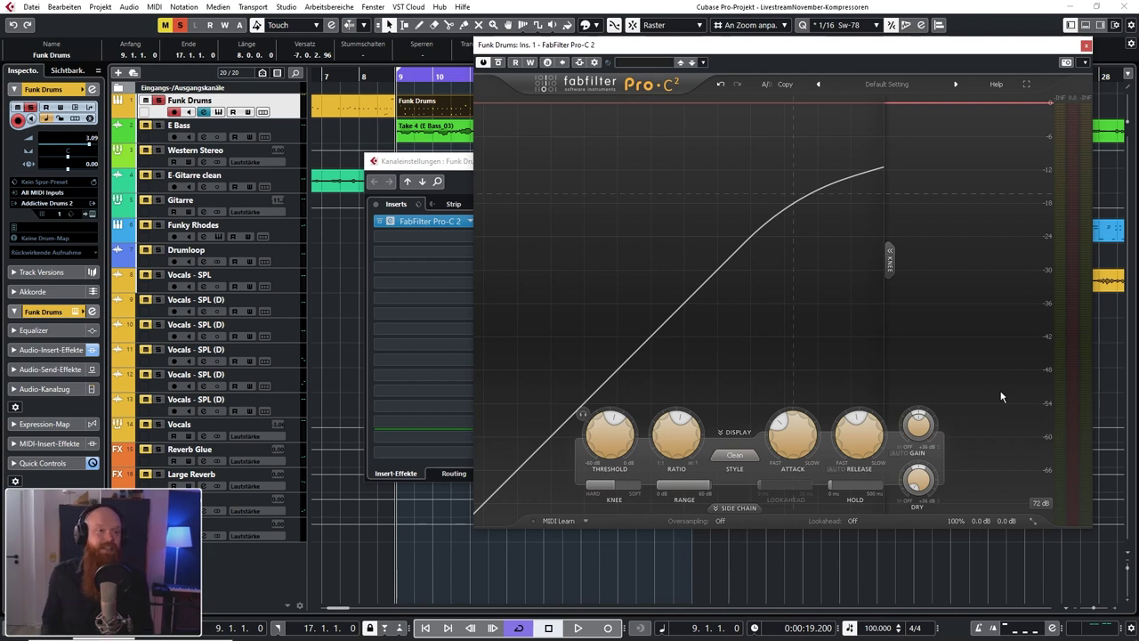
{"action": "left_click", "coordinate": [500, 64]}
{"action": "left_click", "coordinate": [499, 64]}
{"action": "left_click", "coordinate": [499, 64]}
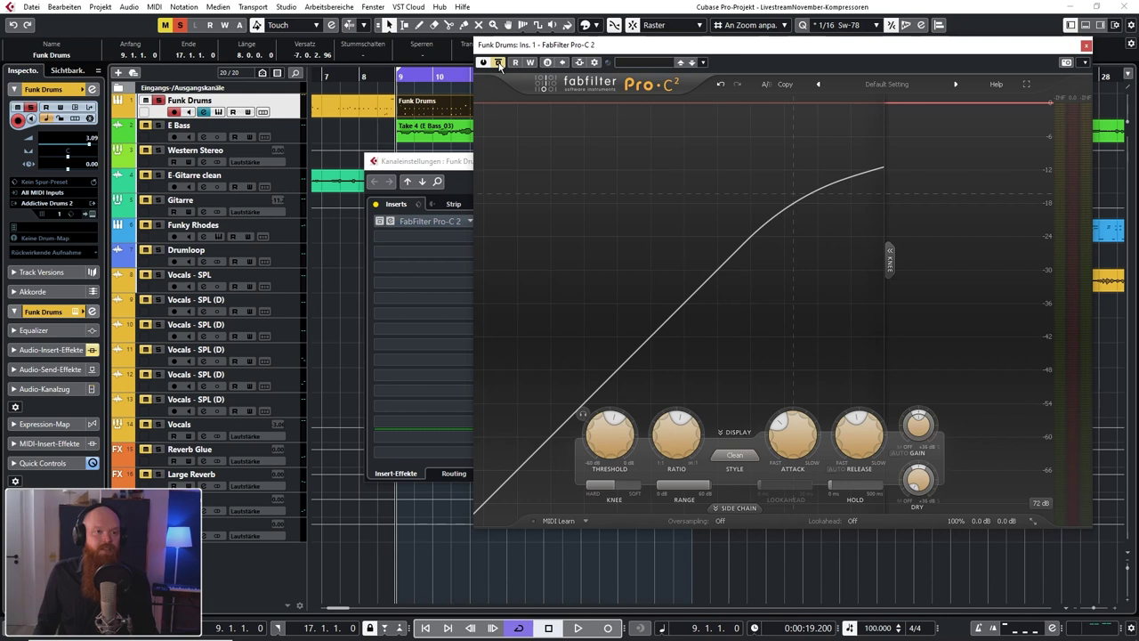
{"action": "left_click", "coordinate": [499, 64]}
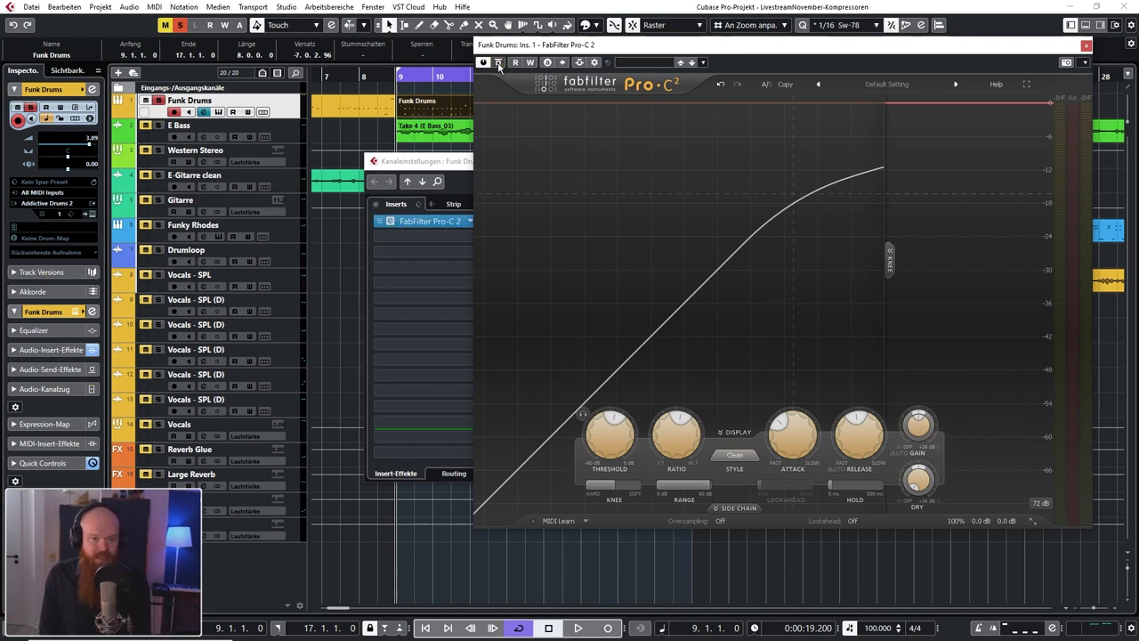
{"action": "key", "text": "space"}
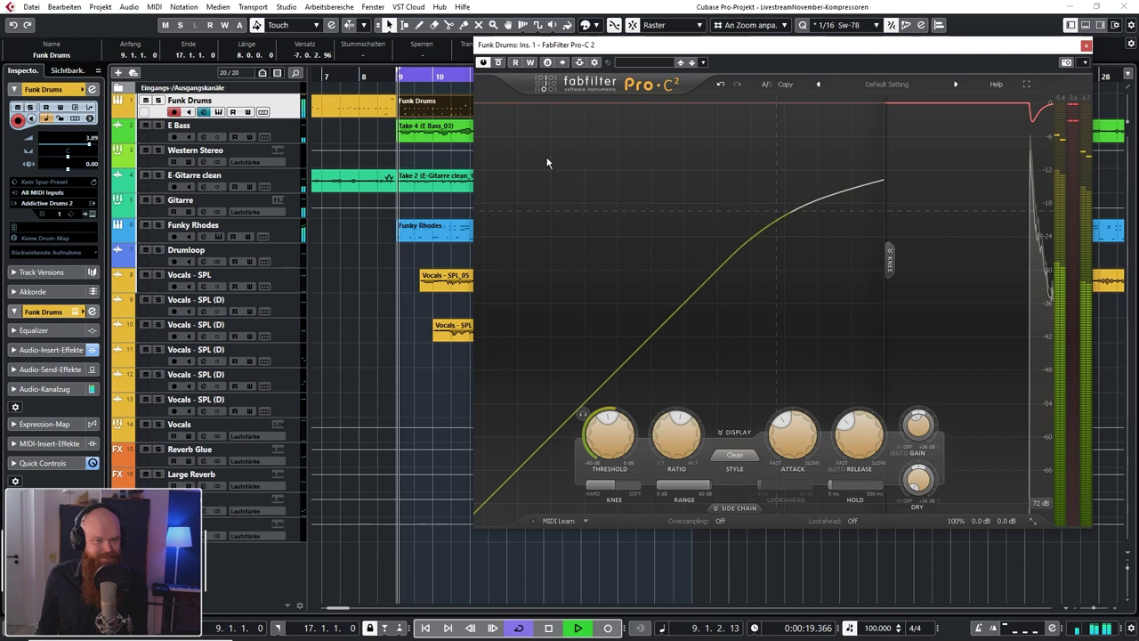
- Compare the drums with the Pro-C 2 bypassed and active, raising the compressor's wet gain slightly between the auditions
{"action": "left_click", "coordinate": [500, 64]}
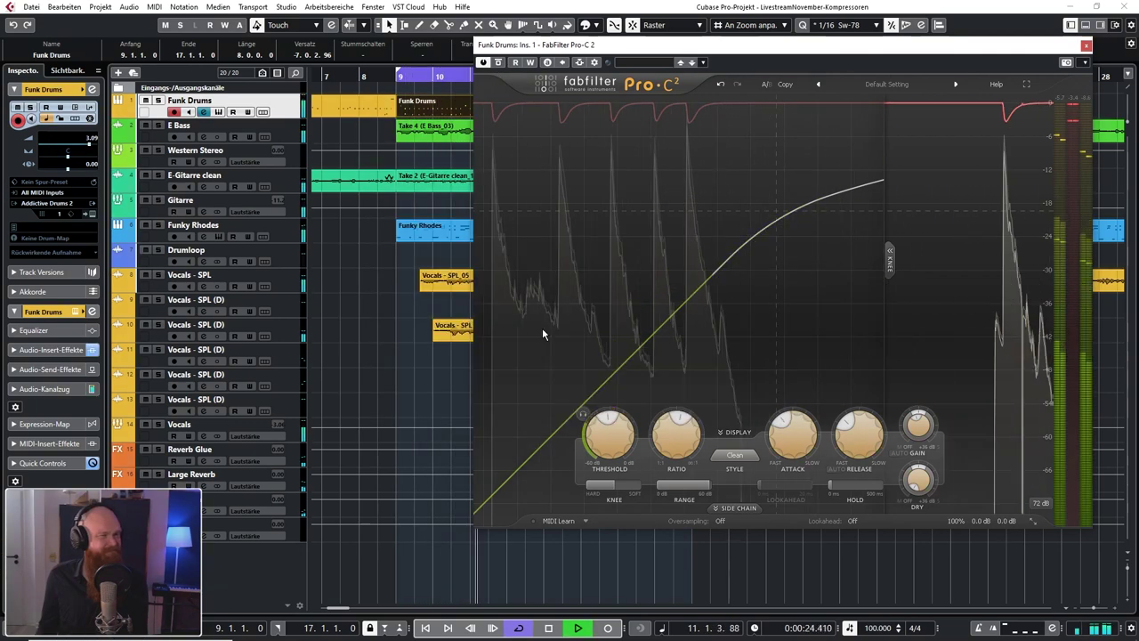
{"action": "key", "text": "space"}
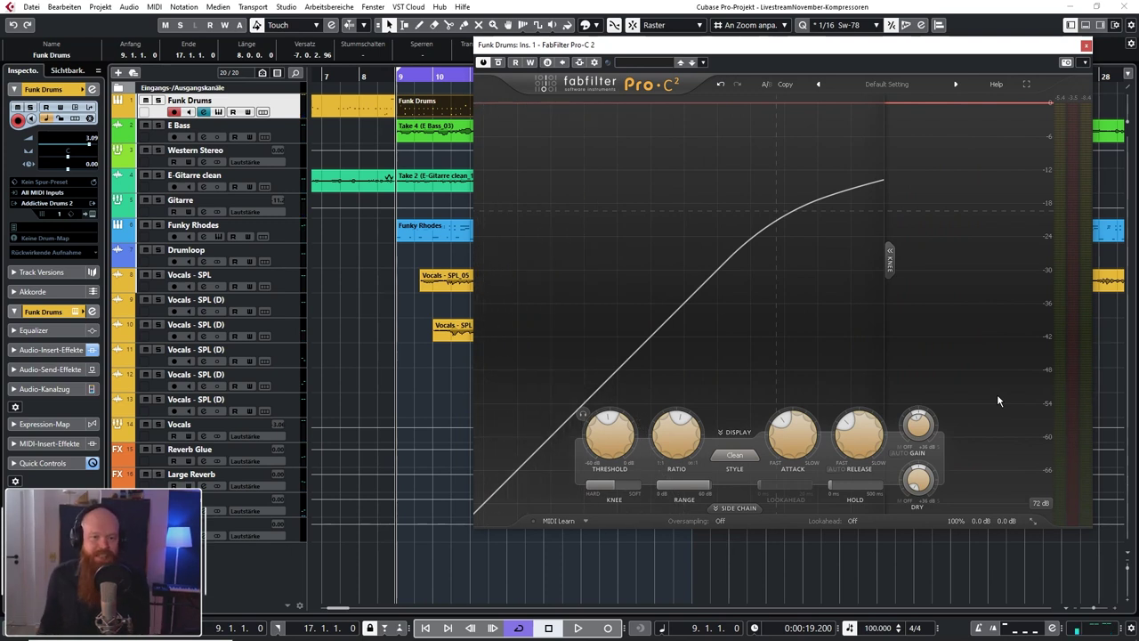
{"action": "left_click_drag", "start_coordinate": [929, 434], "coordinate": [932, 394]}
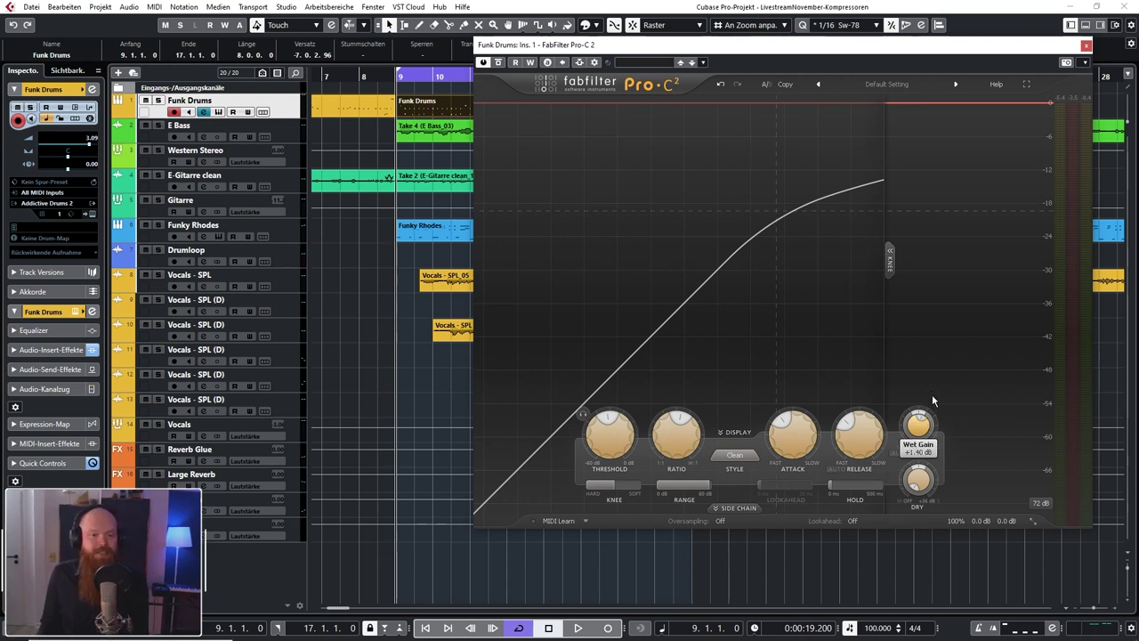
{"action": "left_click", "coordinate": [498, 62]}
{"action": "key", "text": "space"}
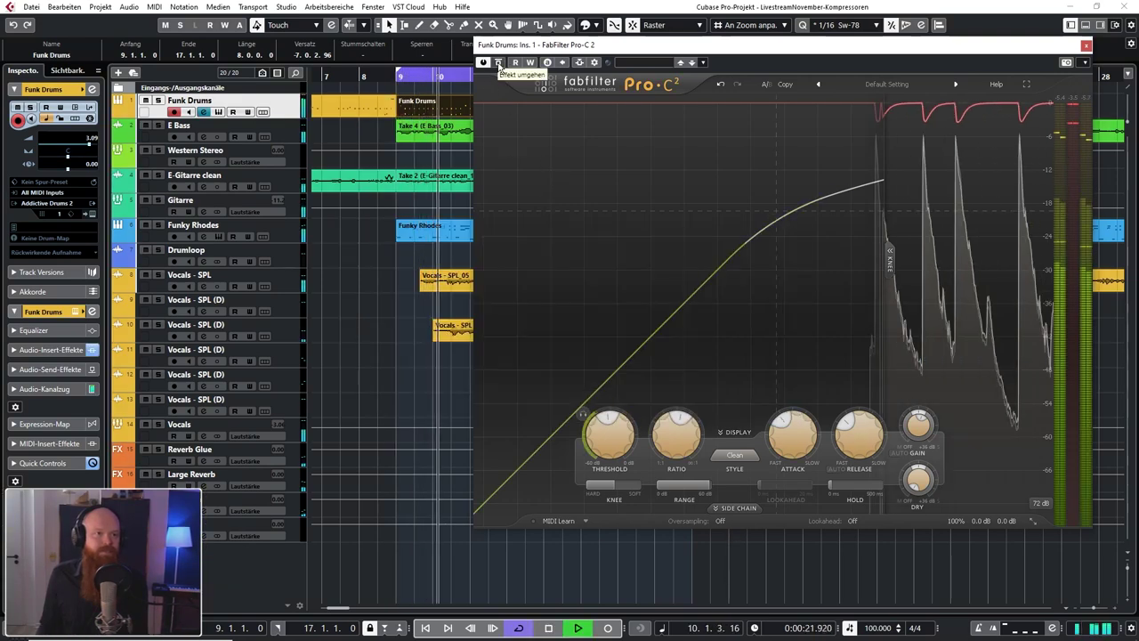
{"action": "left_click", "coordinate": [498, 62]}
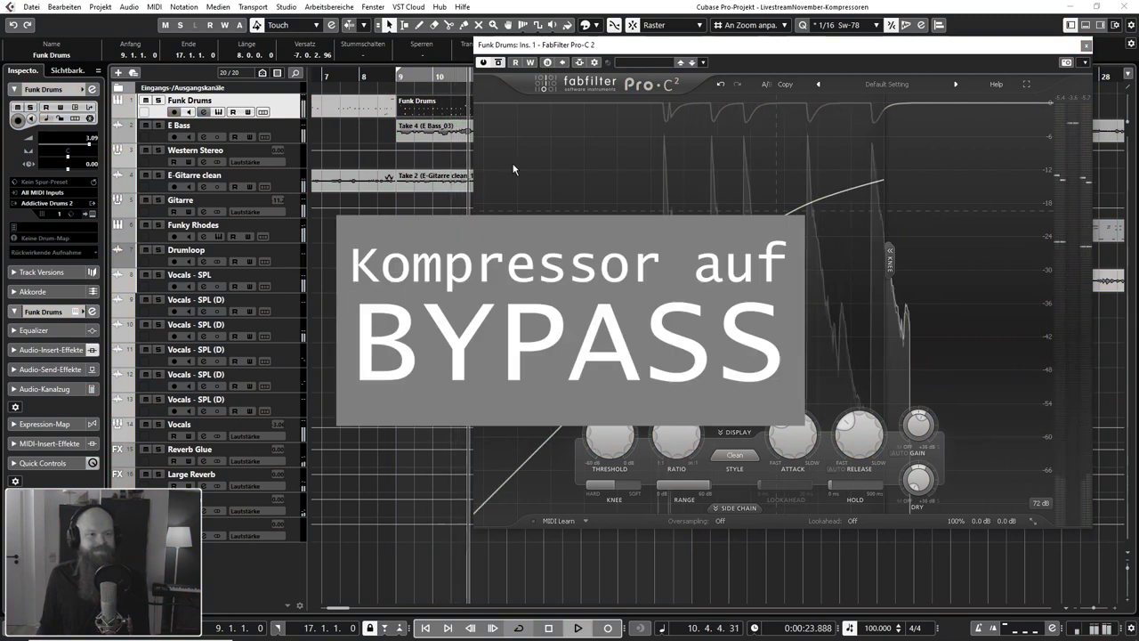
{"action": "key", "text": "space"}
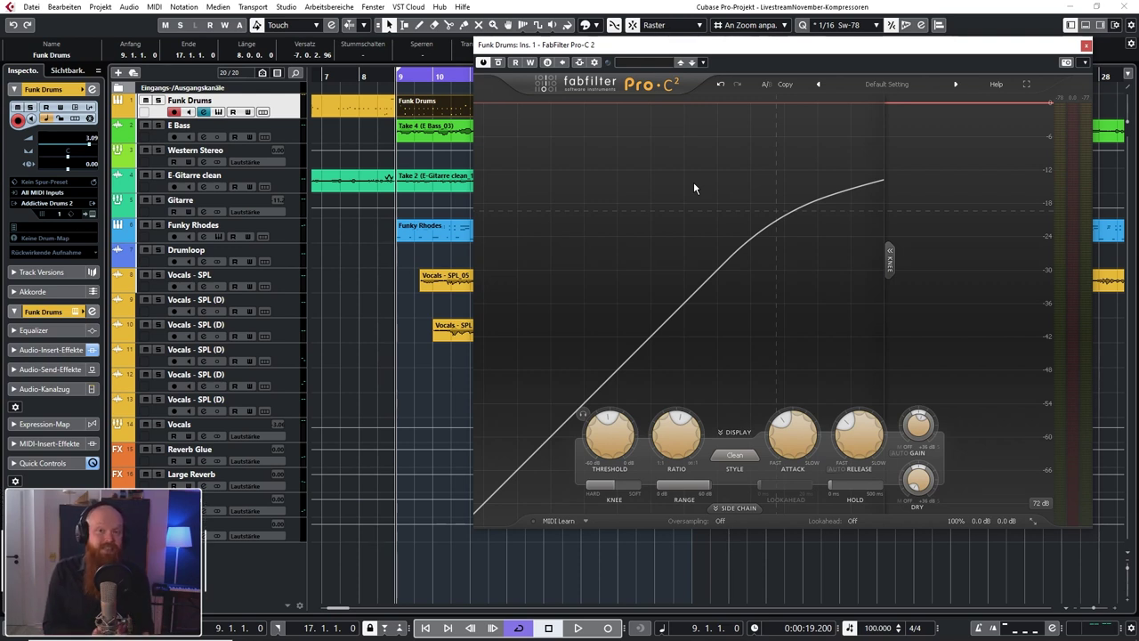
- View the compression styles offered by the Pro-C 2 and keep Clean
{"action": "left_click", "coordinate": [735, 455]}
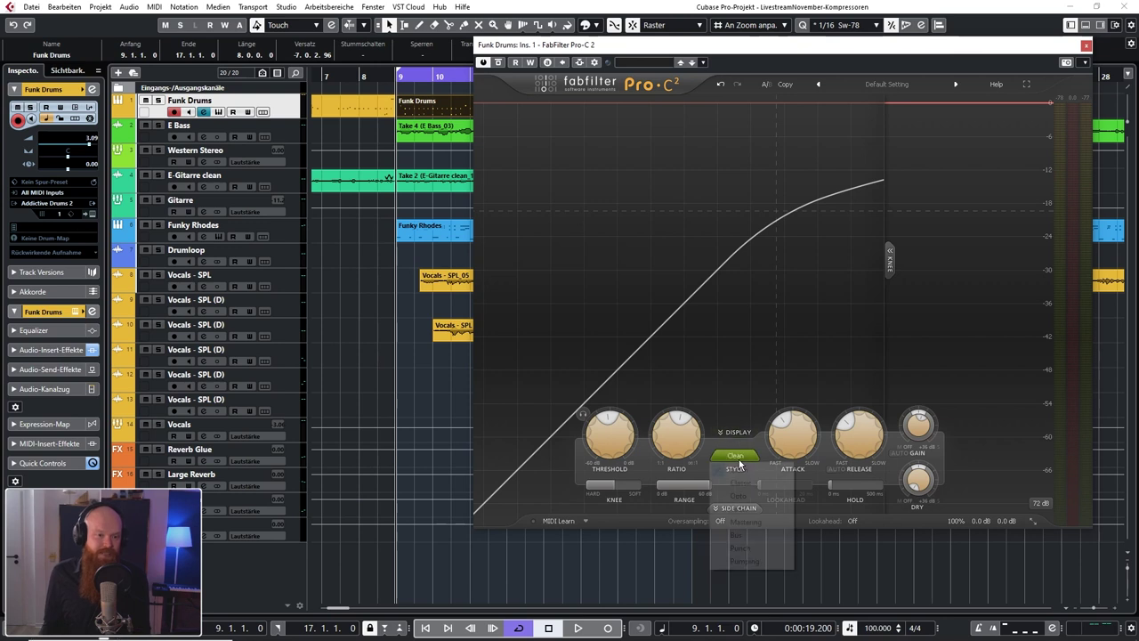
{"action": "left_click", "coordinate": [1022, 349]}
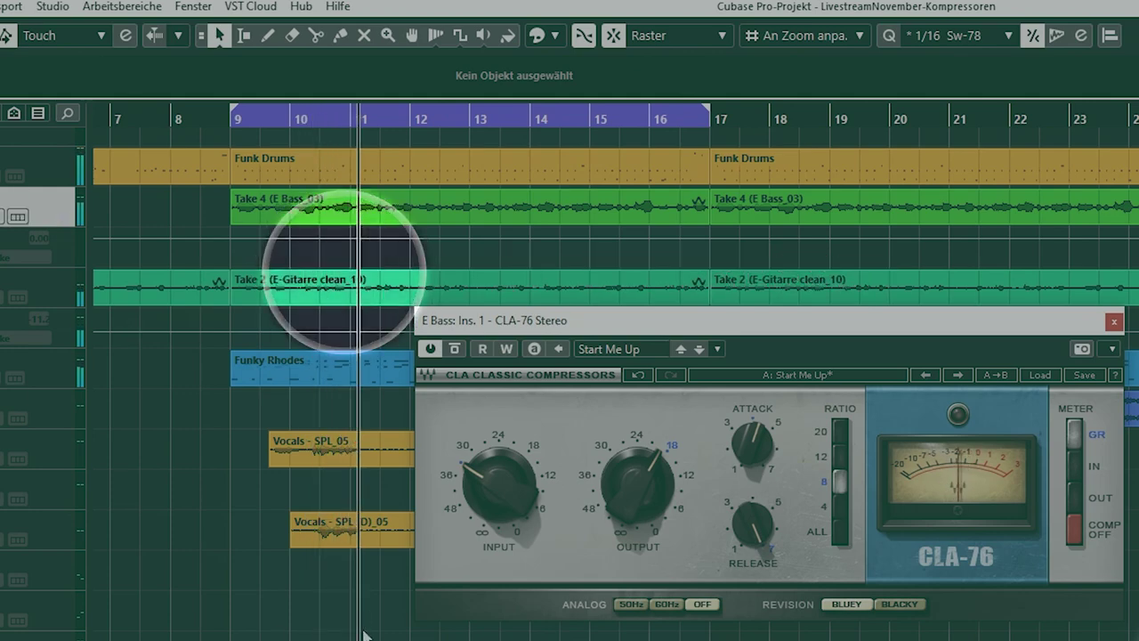
- Play the mix with the CLA-76 active on E Bass and solo the bass to hear its compression
{"action": "key", "text": "space"}
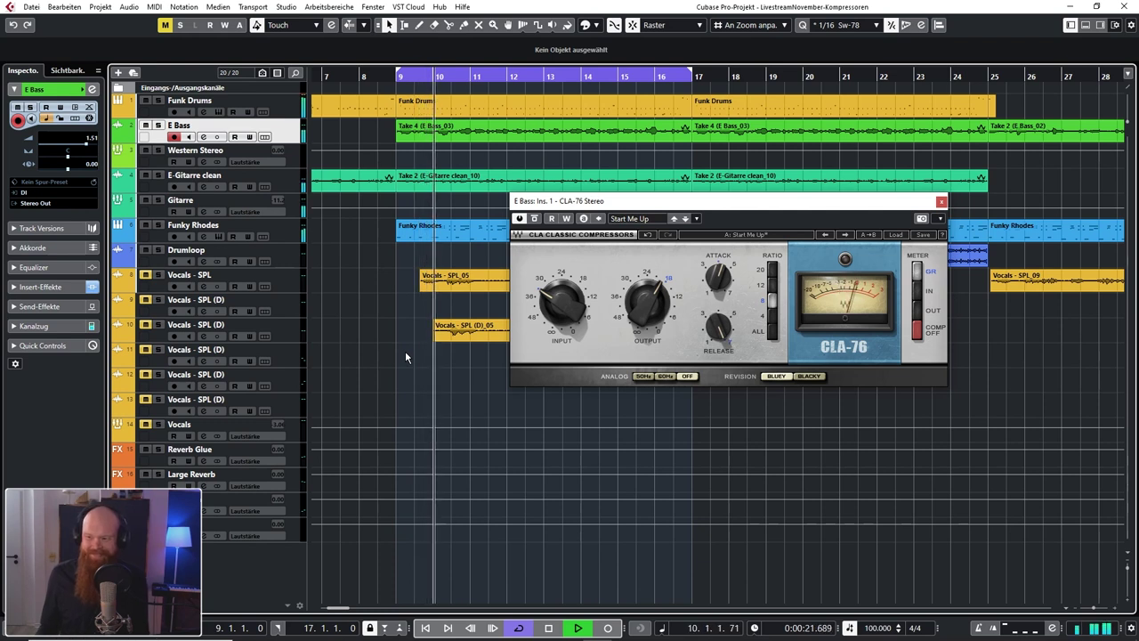
{"action": "left_click", "coordinate": [157, 126]}
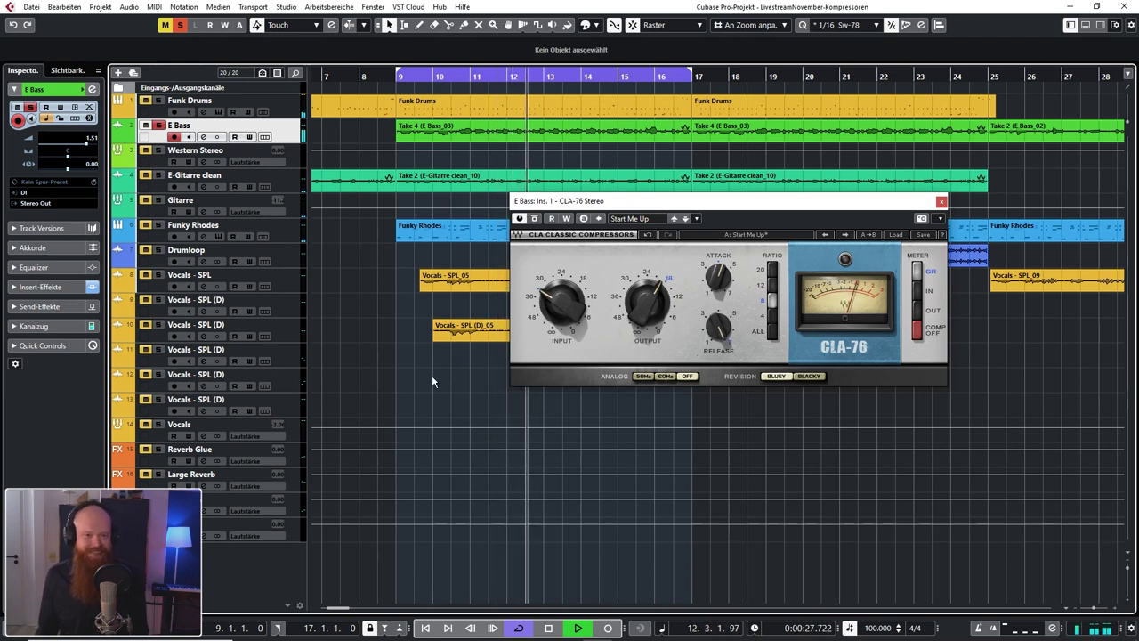
{"action": "key", "text": "space"}
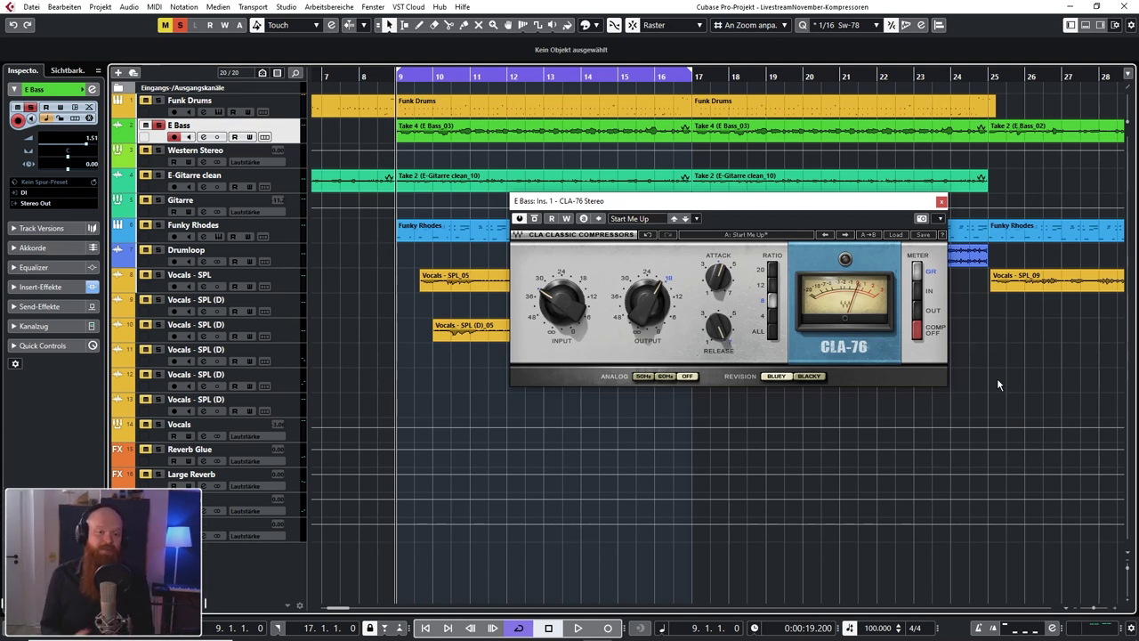
- Compare E Bass with the CLA-76 bypassed and active, both soloed and in the full mix
{"action": "key", "text": "space"}
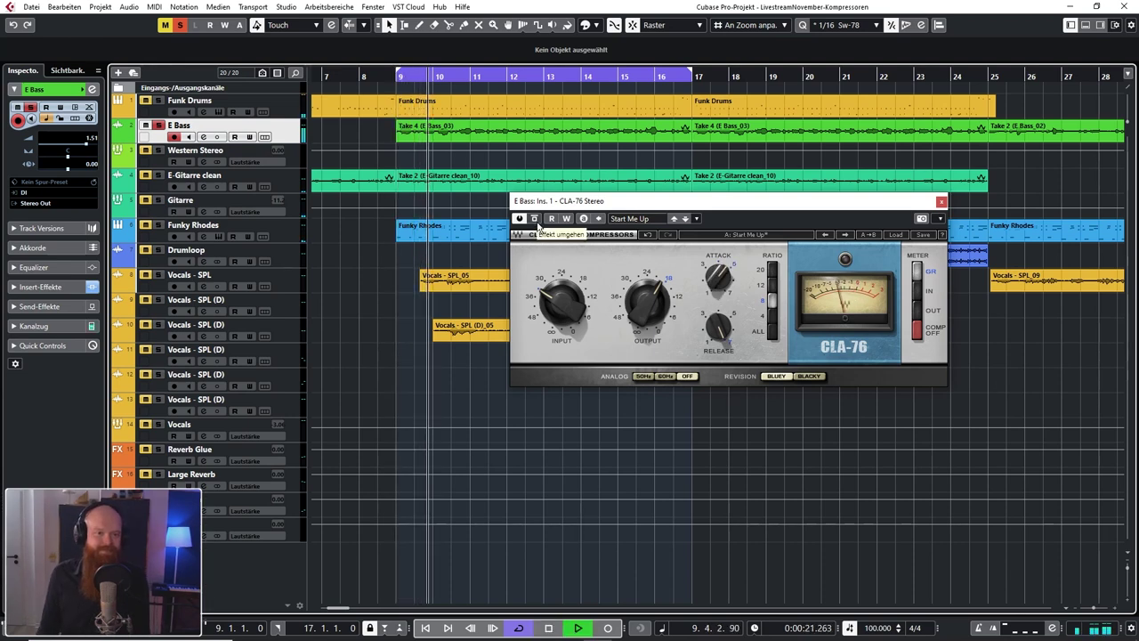
{"action": "left_click", "coordinate": [535, 219]}
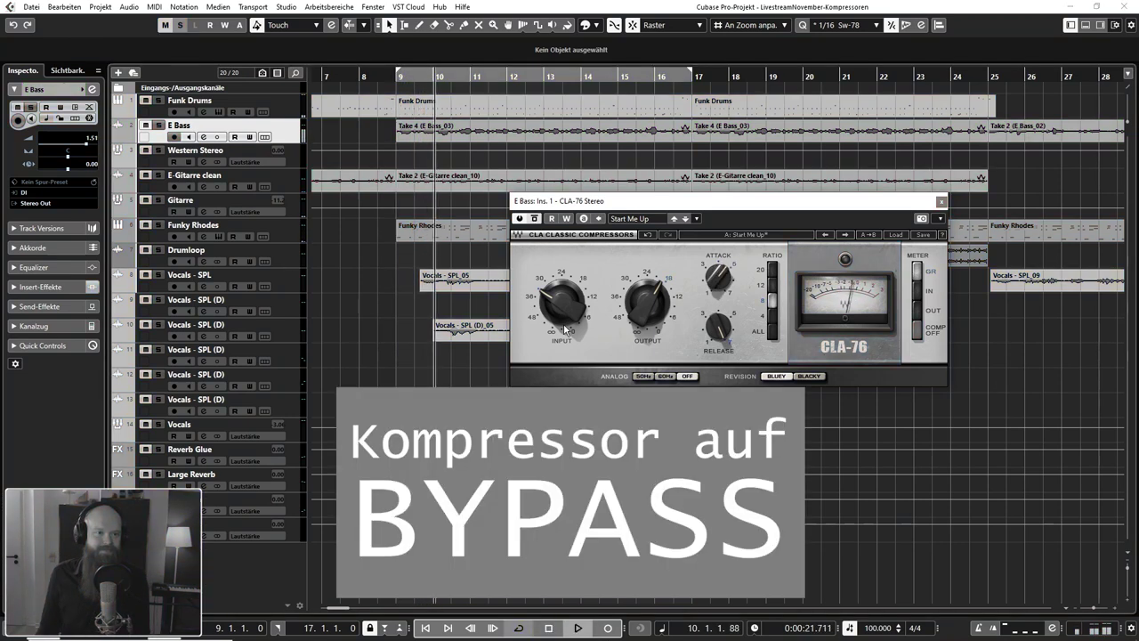
{"action": "left_click", "coordinate": [535, 219]}
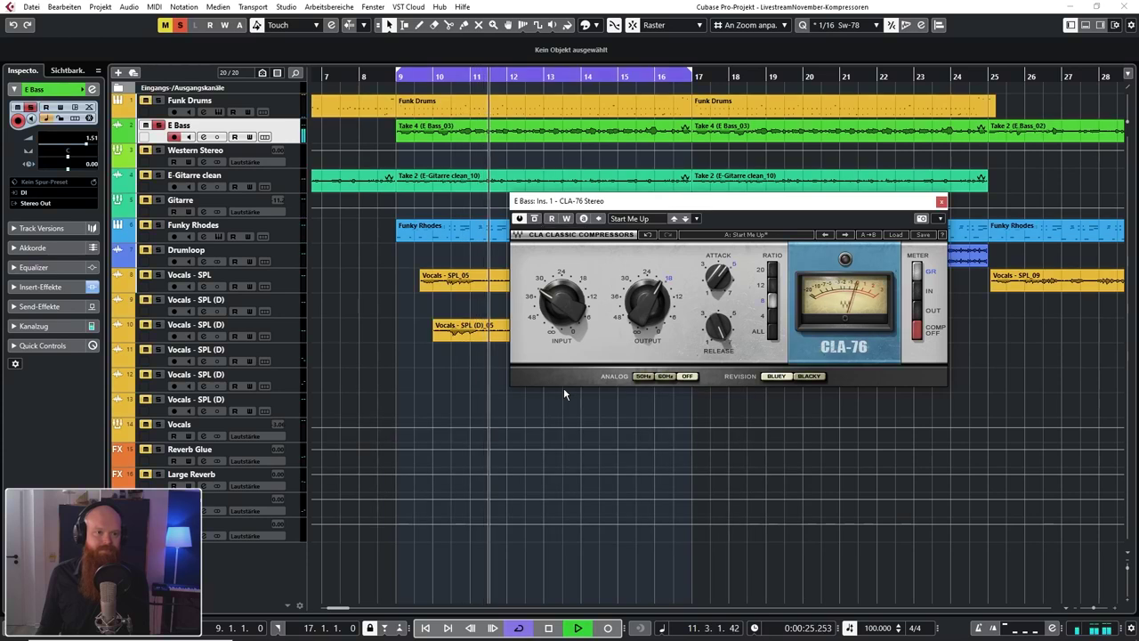
{"action": "left_click", "coordinate": [535, 219]}
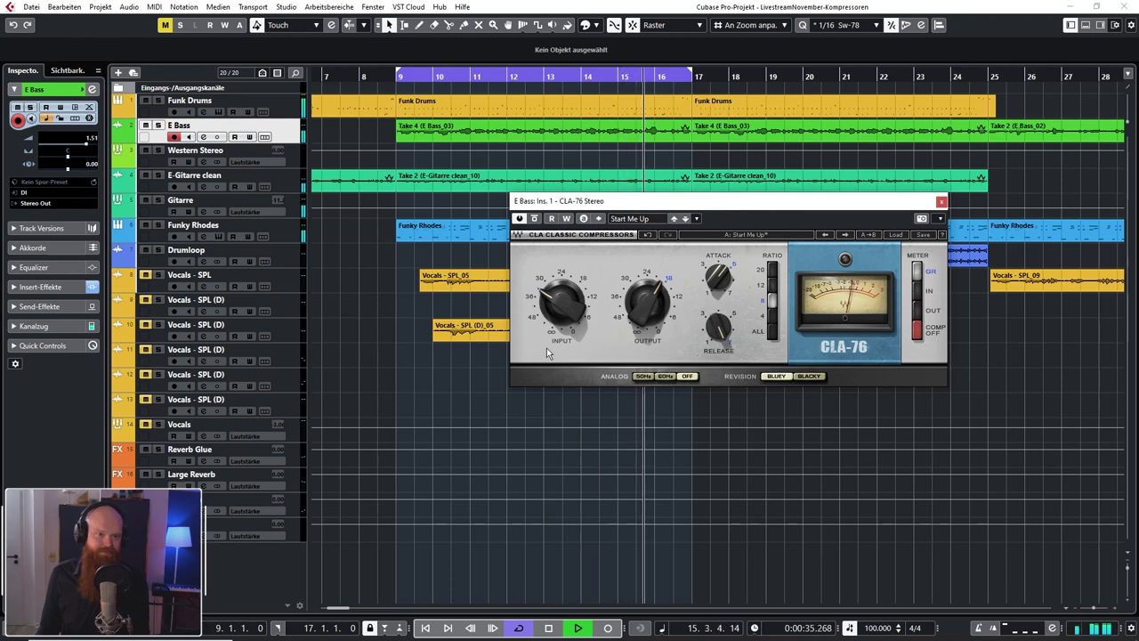
{"action": "left_click", "coordinate": [534, 218]}
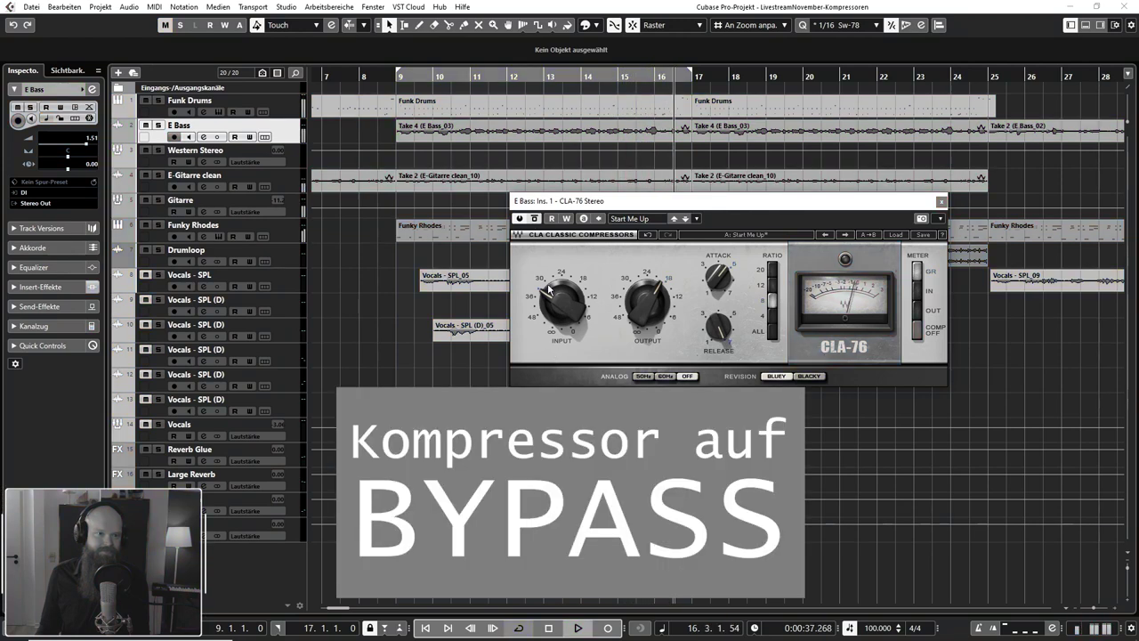
{"action": "key", "text": "space"}
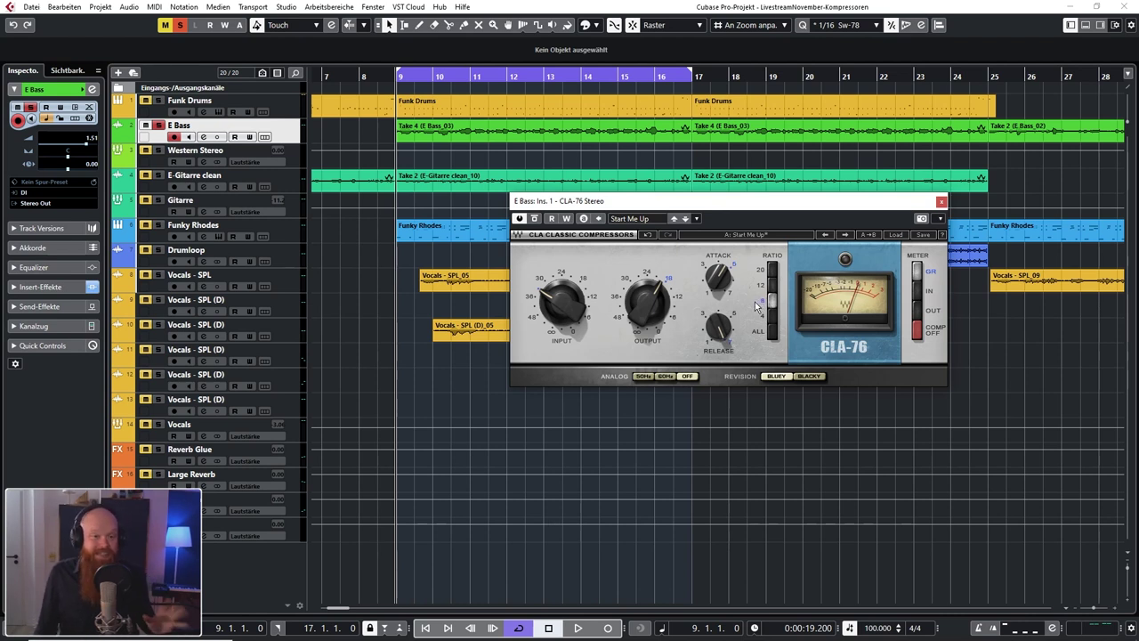
- Try the CLA-76 attack at 7, restore it to about 5, and play the soloed E Bass
{"action": "mouse_move", "coordinate": [717, 281]}
{"action": "left_mouse_down"}
{"action": "mouse_move", "coordinate": [717, 269]}
{"action": "mouse_move", "coordinate": [727, 291]}
{"action": "left_mouse_up"}
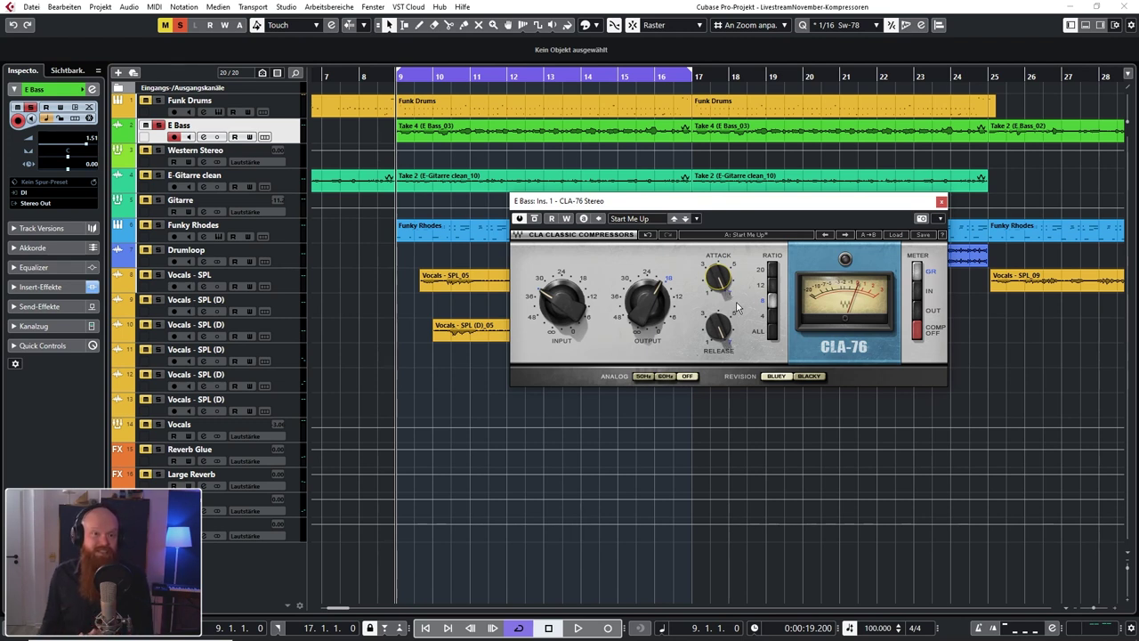
{"action": "left_click_drag", "start_coordinate": [717, 272], "coordinate": [721, 336]}
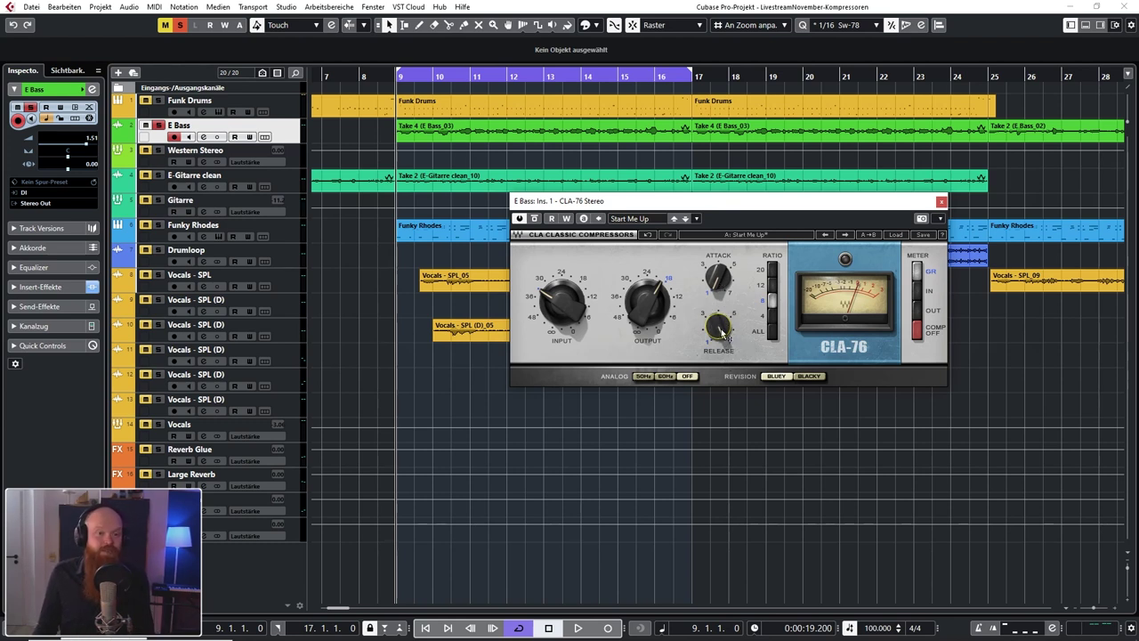
{"action": "mouse_move", "coordinate": [718, 277]}
{"action": "left_mouse_down"}
{"action": "mouse_move", "coordinate": [718, 301]}
{"action": "mouse_move", "coordinate": [723, 259]}
{"action": "left_mouse_up"}
{"action": "key", "text": "space"}
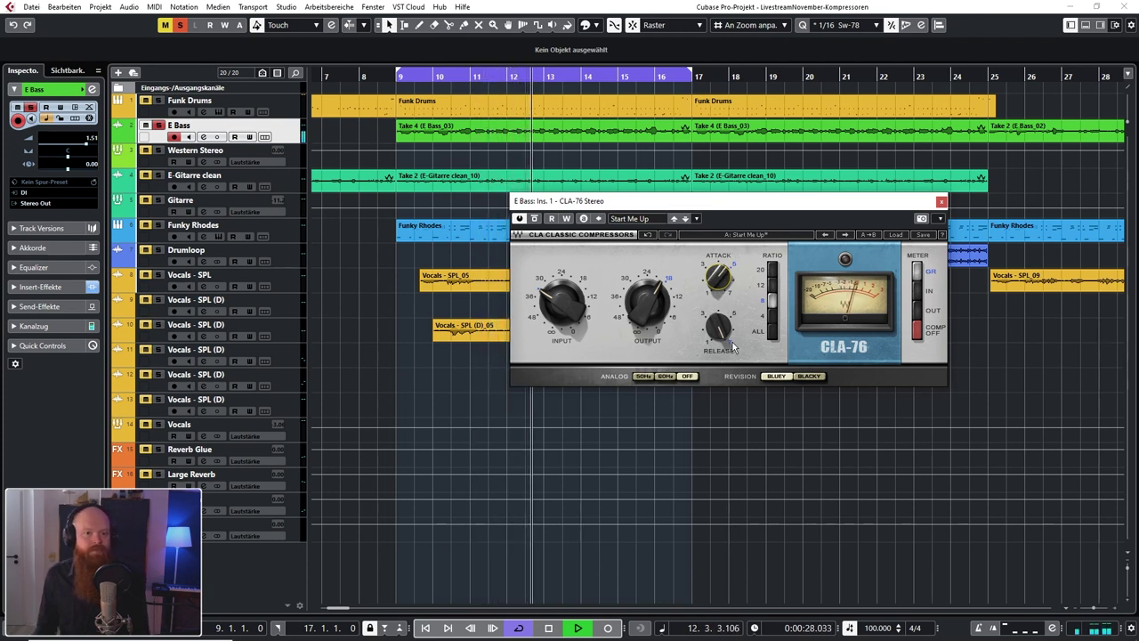
{"action": "key", "text": "space"}
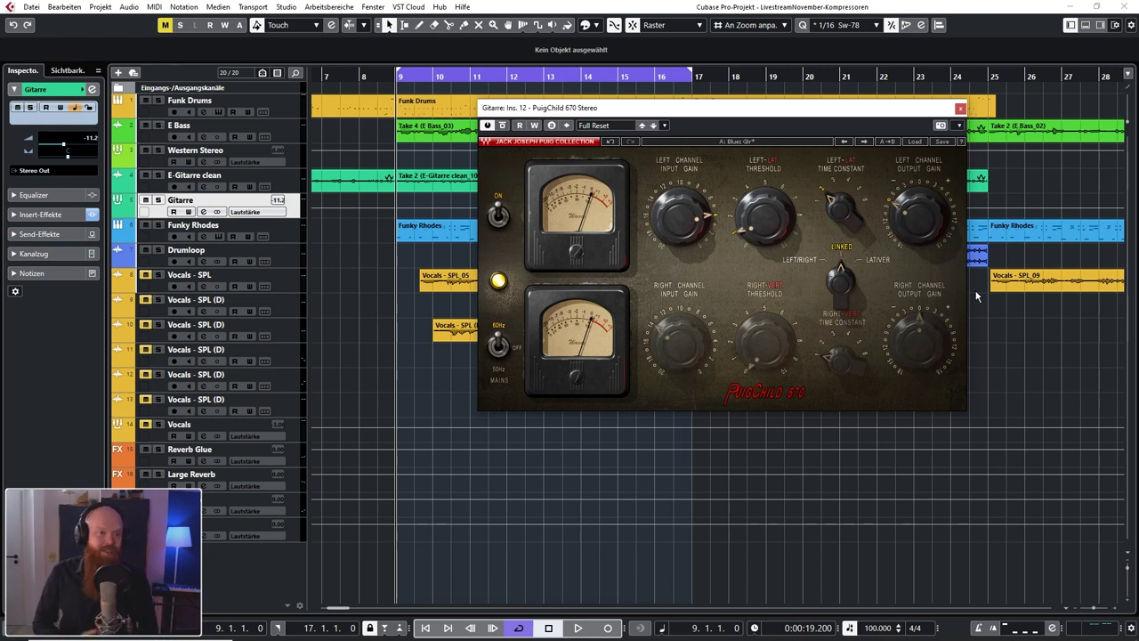
- Solo the Gitarre group and audition its PuigChild 670 compression while trying the left channel input gain
{"action": "key", "text": "s"}
{"action": "key", "text": "space"}
{"action": "mouse_move", "coordinate": [680, 213]}
{"action": "left_click_drag", "start_coordinate": [681, 216], "coordinate": [682, 198]}
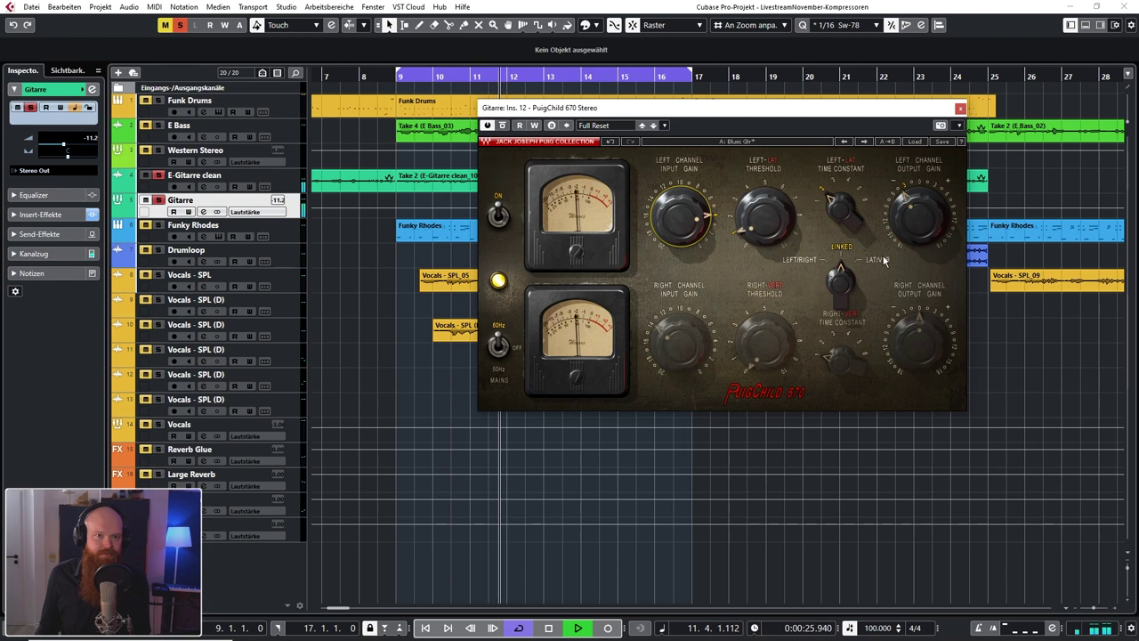
{"action": "key", "text": "space"}
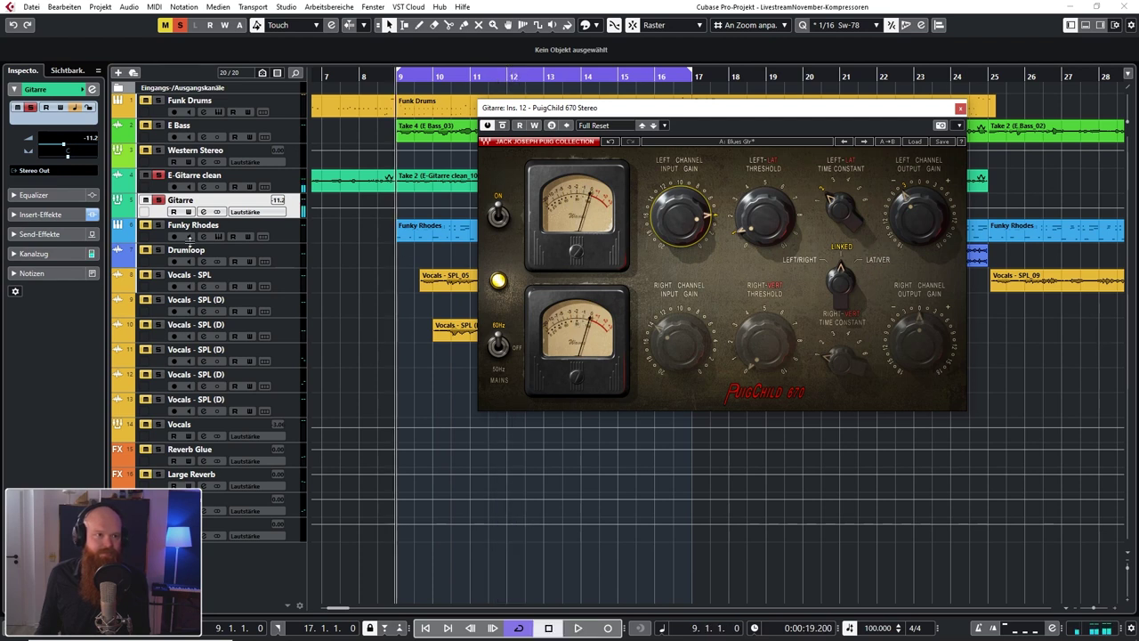
- Play the Gitarre group soloed through the PuigChild 670 and return it to the full mix
{"action": "left_click", "coordinate": [1033, 370]}
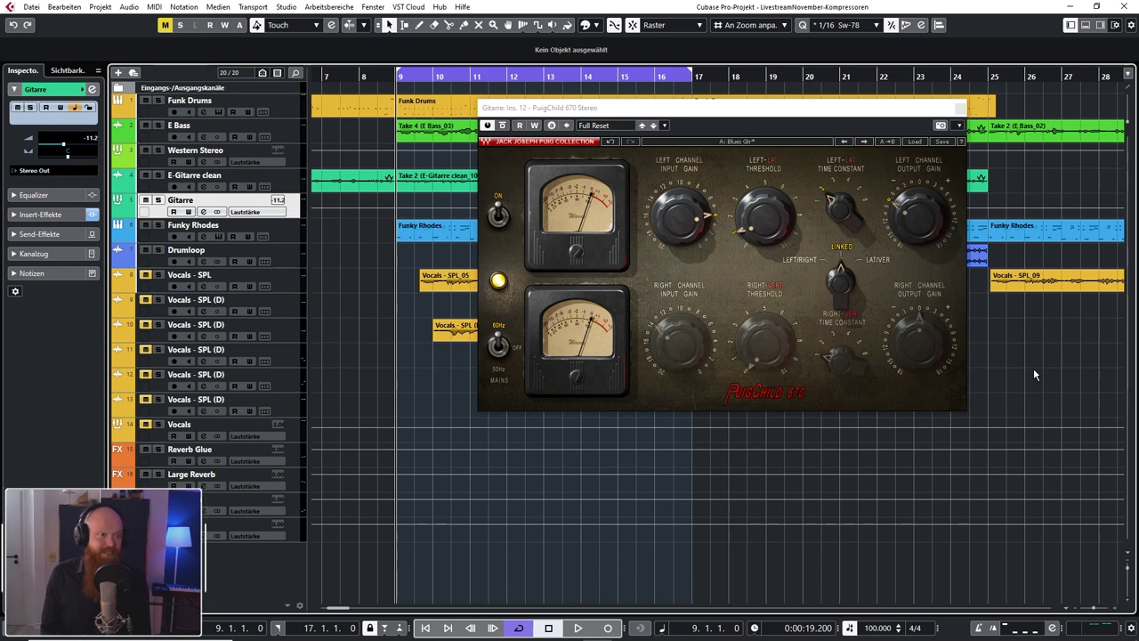
{"action": "key", "text": "s"}
{"action": "key", "text": "space"}
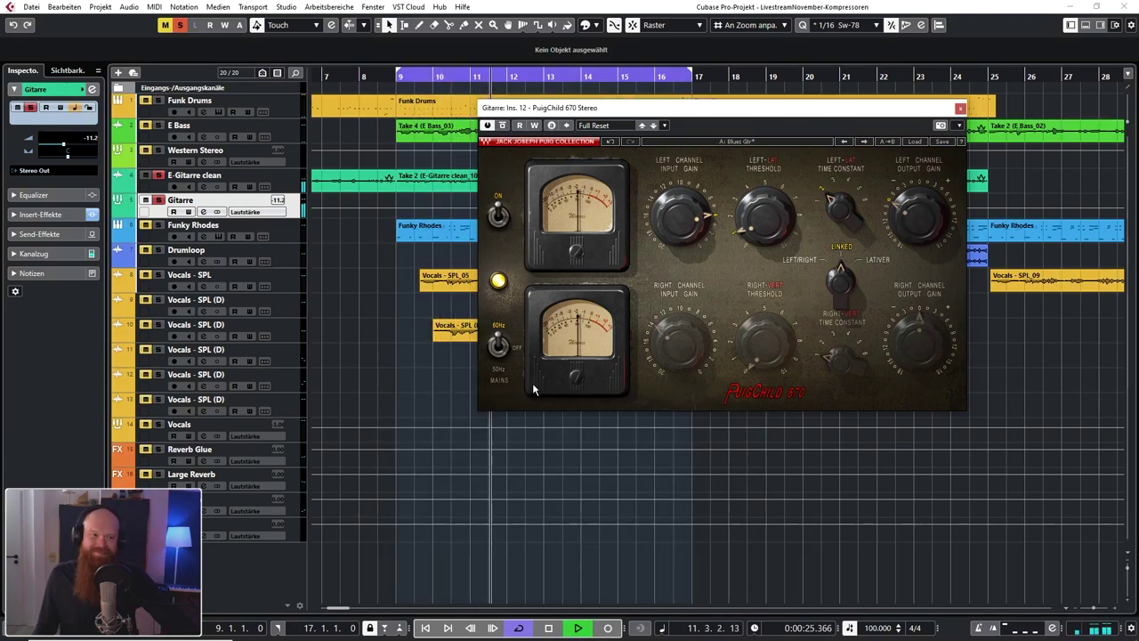
{"action": "left_click", "coordinate": [160, 201]}
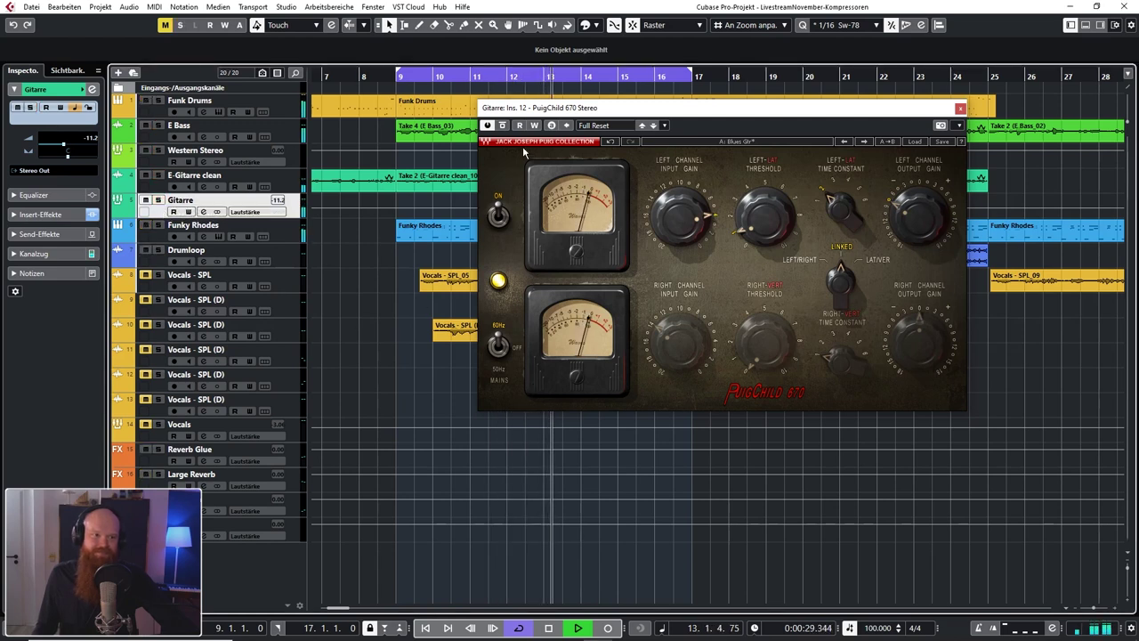
- Bypass and reactivate the PuigChild 670 during full-mix playback to compare the guitar sound, and stop playback
{"action": "left_click", "coordinate": [502, 126]}
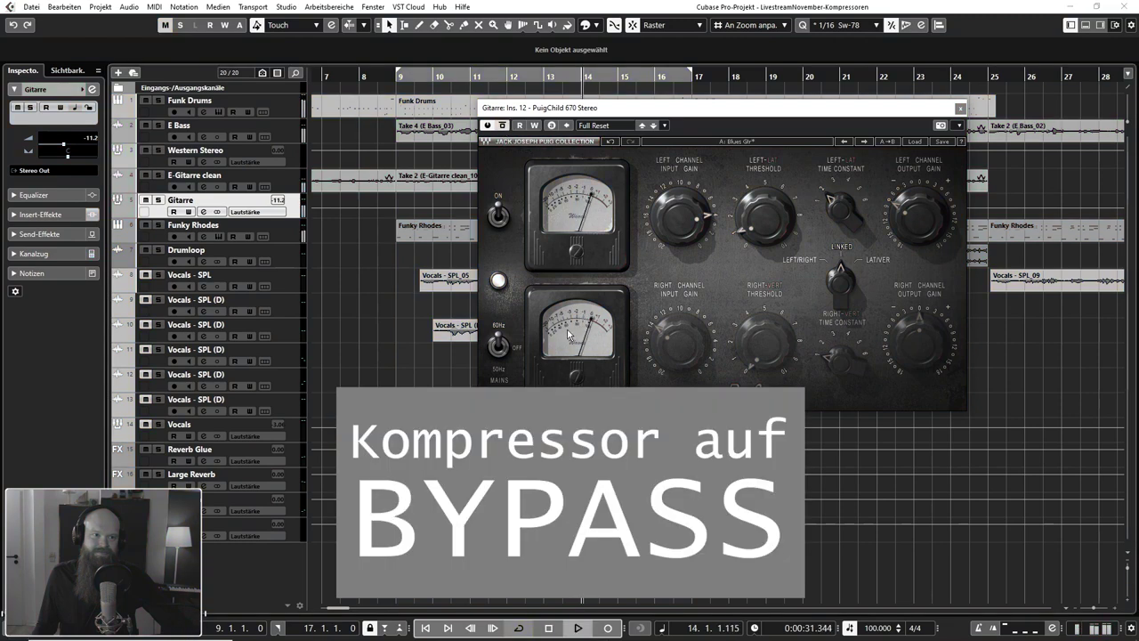
{"action": "left_click", "coordinate": [503, 126]}
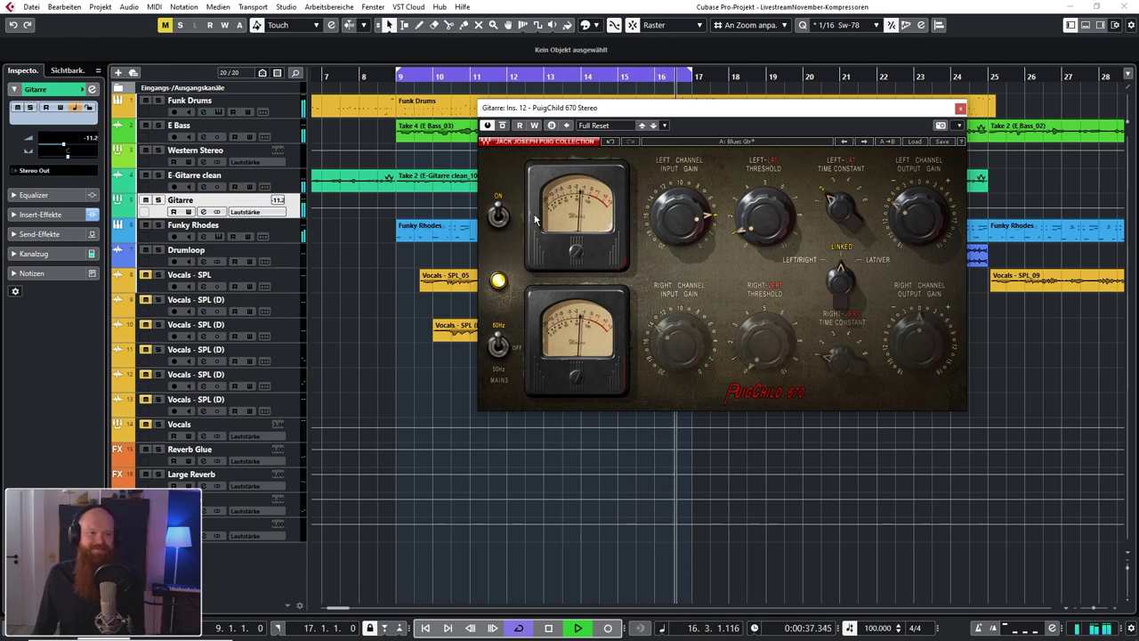
{"action": "key", "text": "space"}
{"action": "left_click", "coordinate": [1033, 368]}
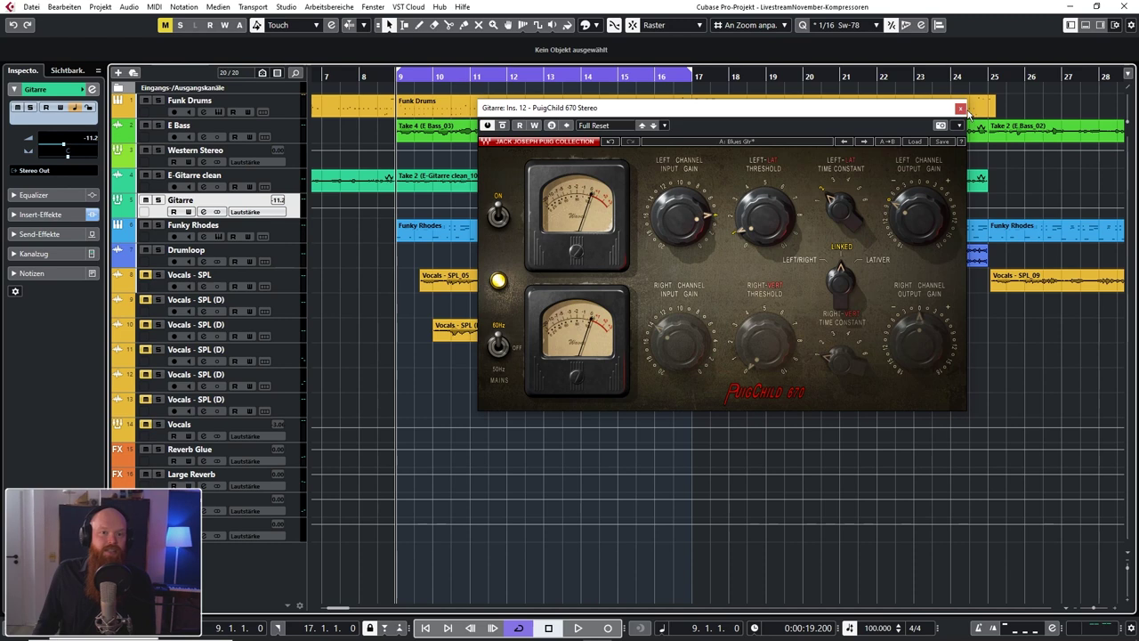
- Close the PuigChild 670 and insert the Tube Compressor in the first insert slot of E-Gitarre clean
{"action": "left_click", "coordinate": [961, 108]}
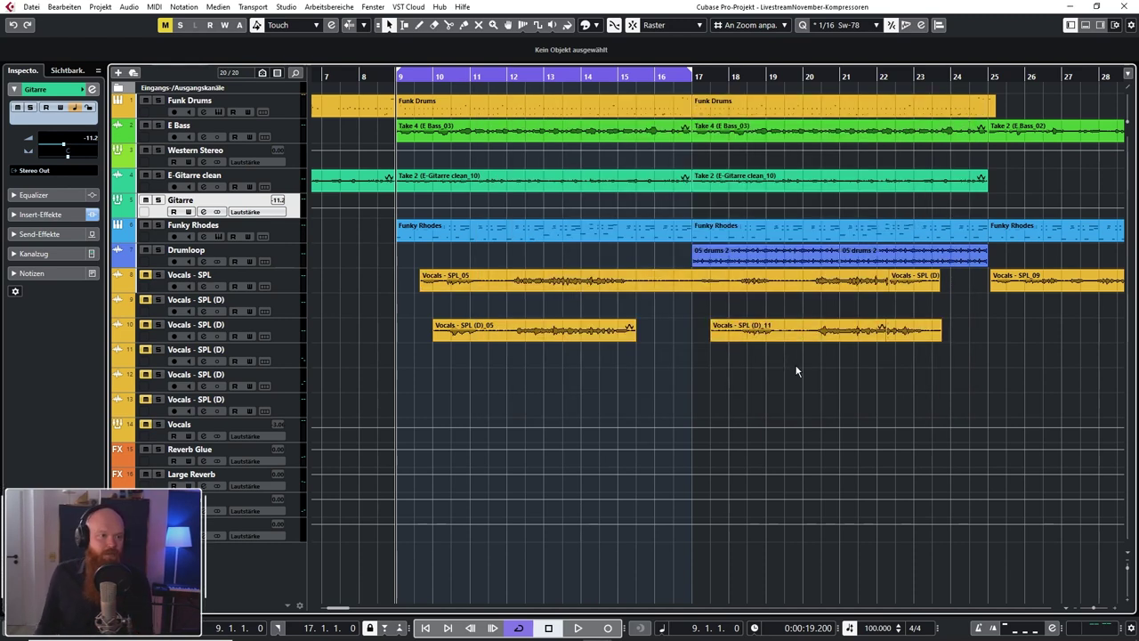
{"action": "left_click", "coordinate": [291, 184]}
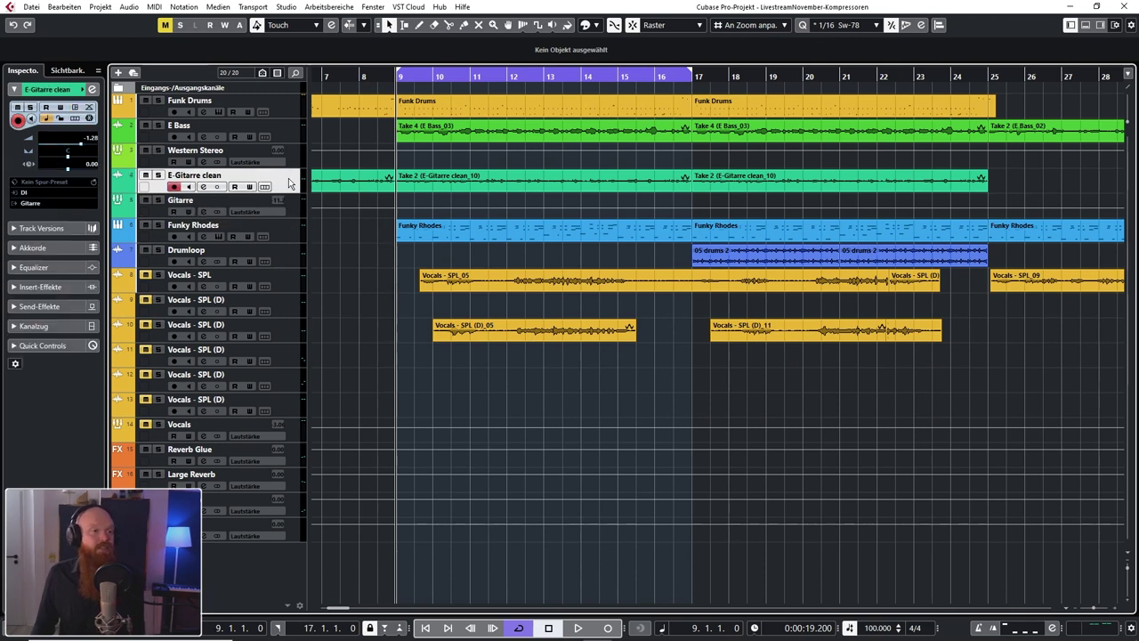
{"action": "left_click", "coordinate": [203, 187]}
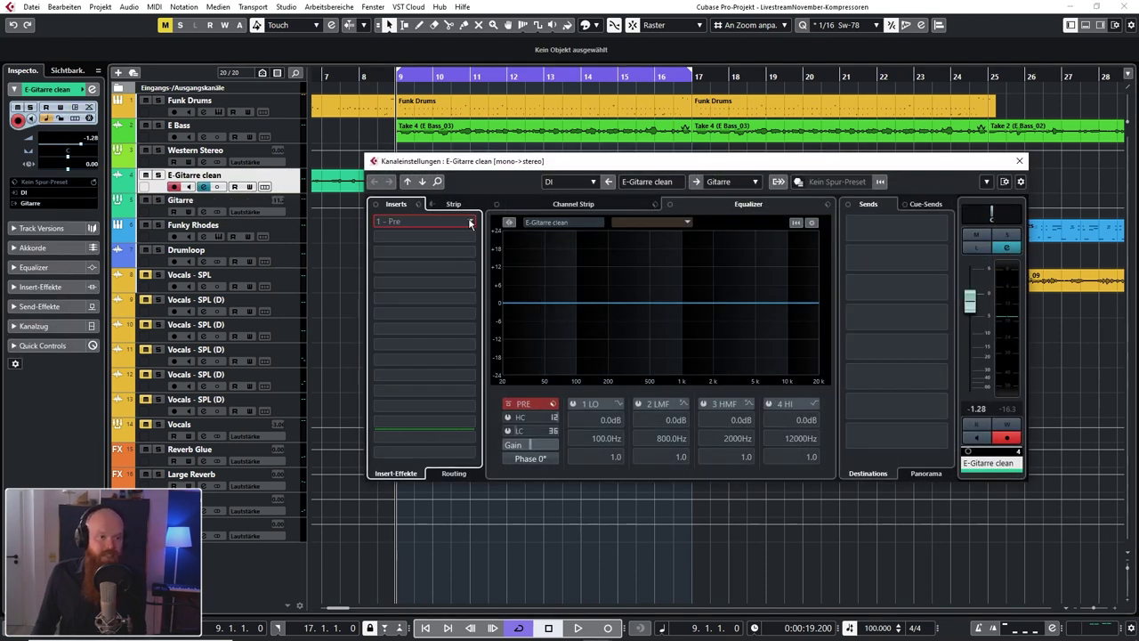
{"action": "left_click", "coordinate": [469, 223]}
{"action": "type", "text": "tube"}
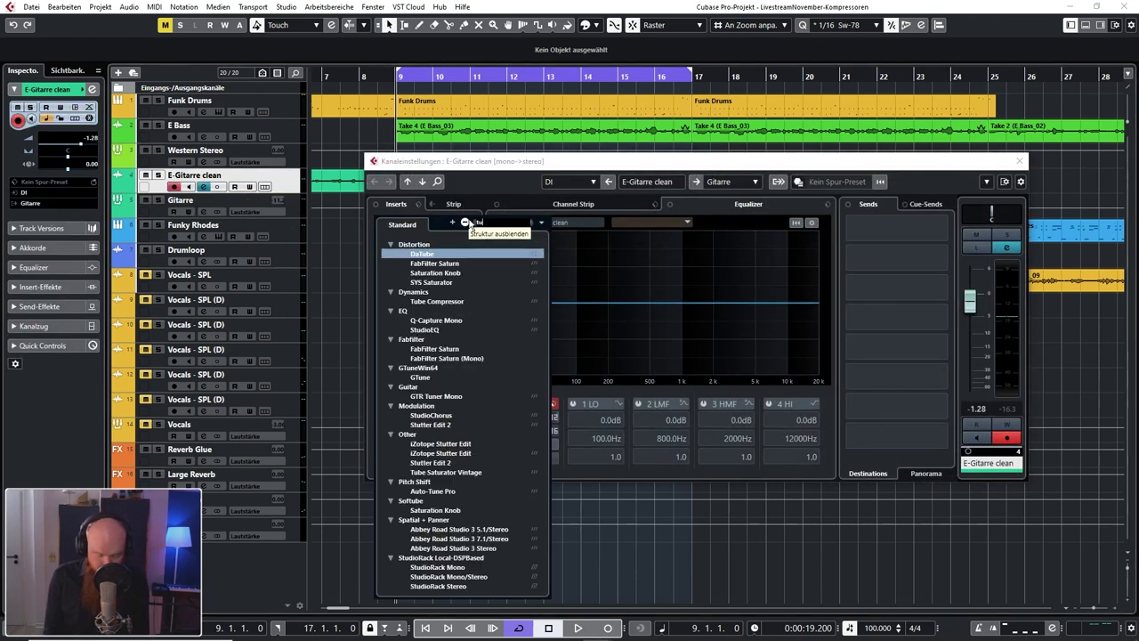
{"action": "left_click", "coordinate": [451, 274]}
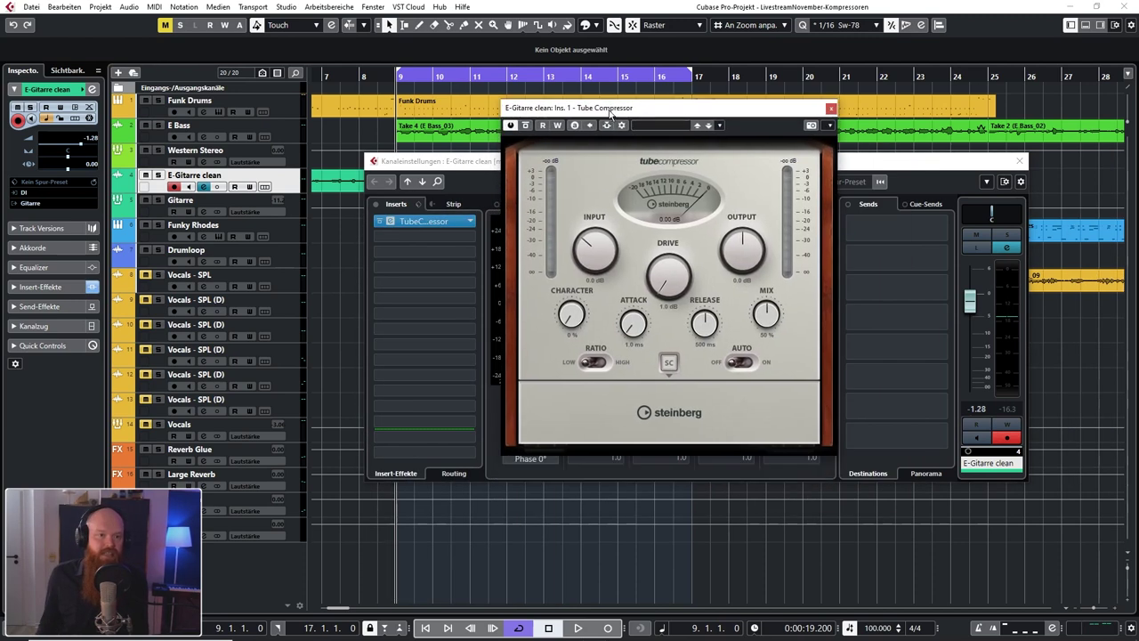
- Replace the Tube Compressor with the VintageCompressor in the first insert slot of E-Gitarre clean and close the plug-in window
{"action": "left_click", "coordinate": [471, 222]}
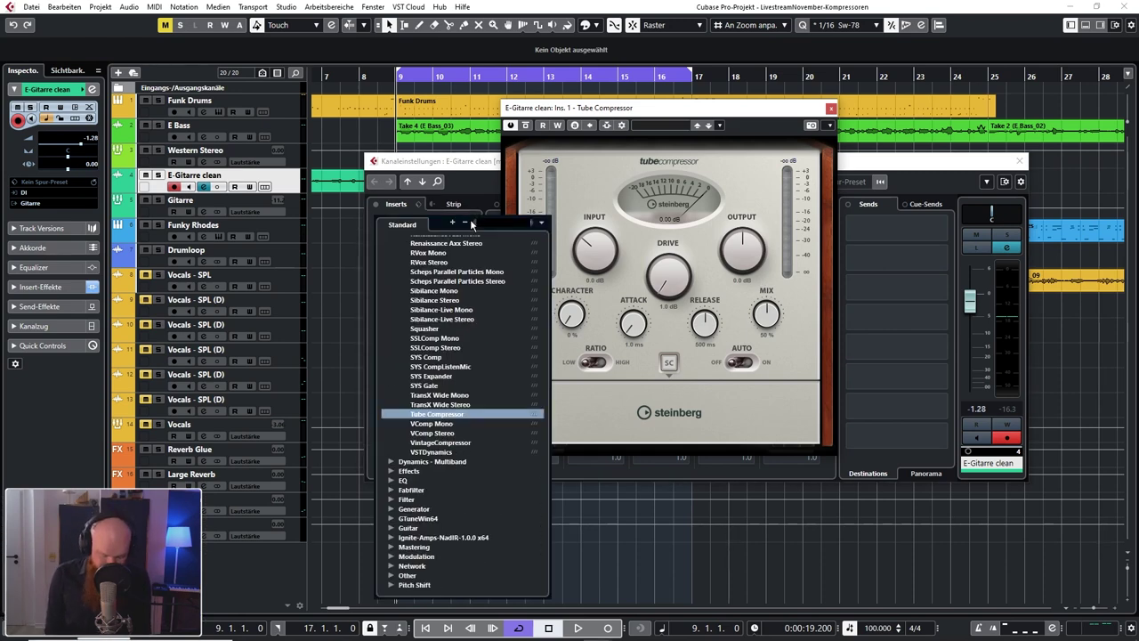
{"action": "type", "text": "vint"}
{"action": "left_click", "coordinate": [464, 349]}
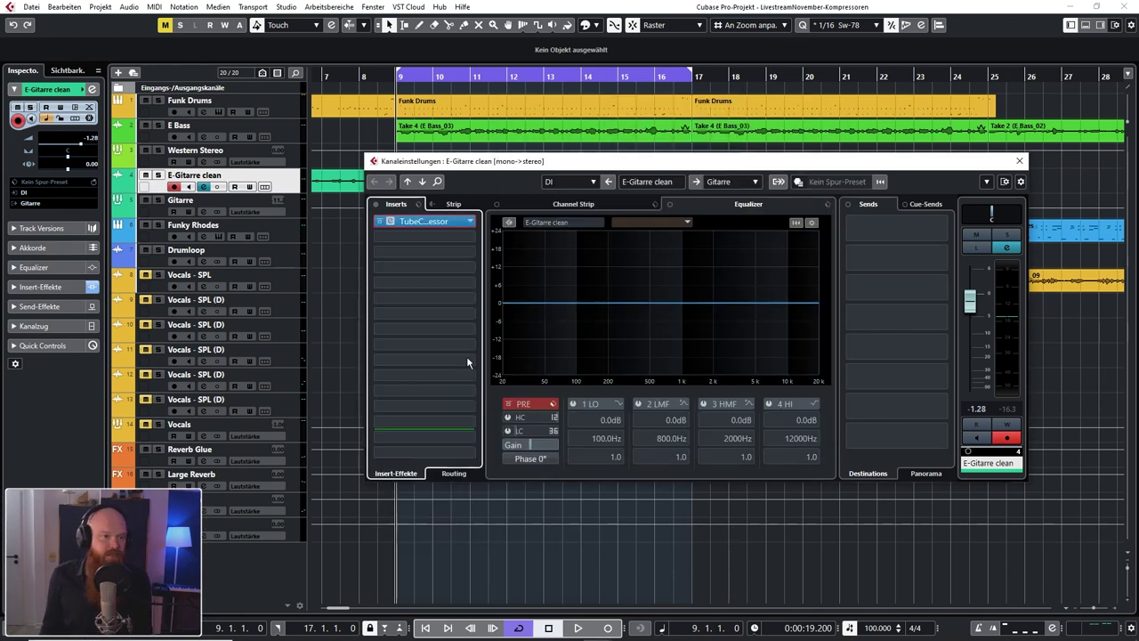
{"action": "left_click_drag", "start_coordinate": [527, 183], "coordinate": [589, 172]}
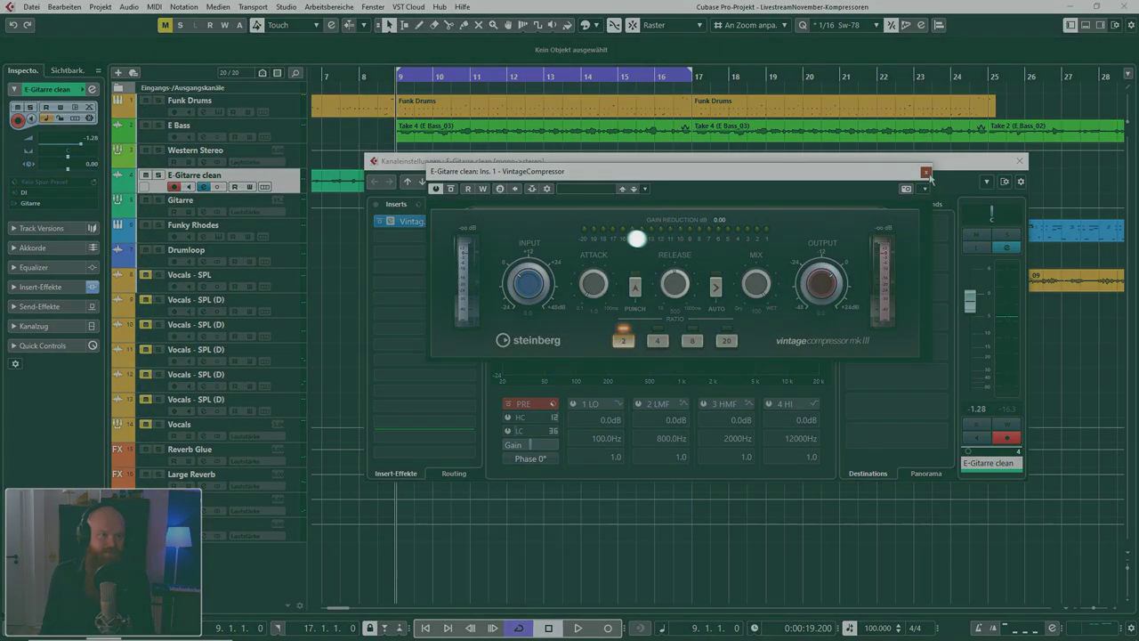
{"action": "left_click", "coordinate": [925, 173]}
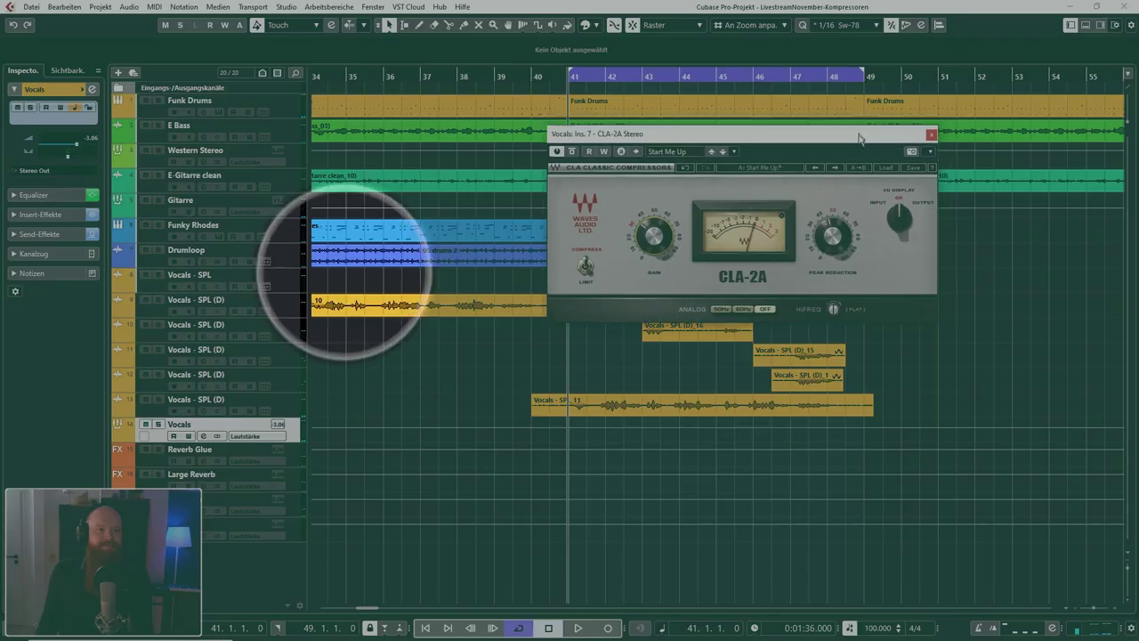
- Play the loop from bar 41 and compare the Vocals group with its CLA-2A active and bypassed, and stop playback
{"action": "left_click_drag", "start_coordinate": [924, 228], "coordinate": [938, 322]}
{"action": "left_click_drag", "start_coordinate": [864, 185], "coordinate": [864, 182]}
{"action": "key", "text": "space"}
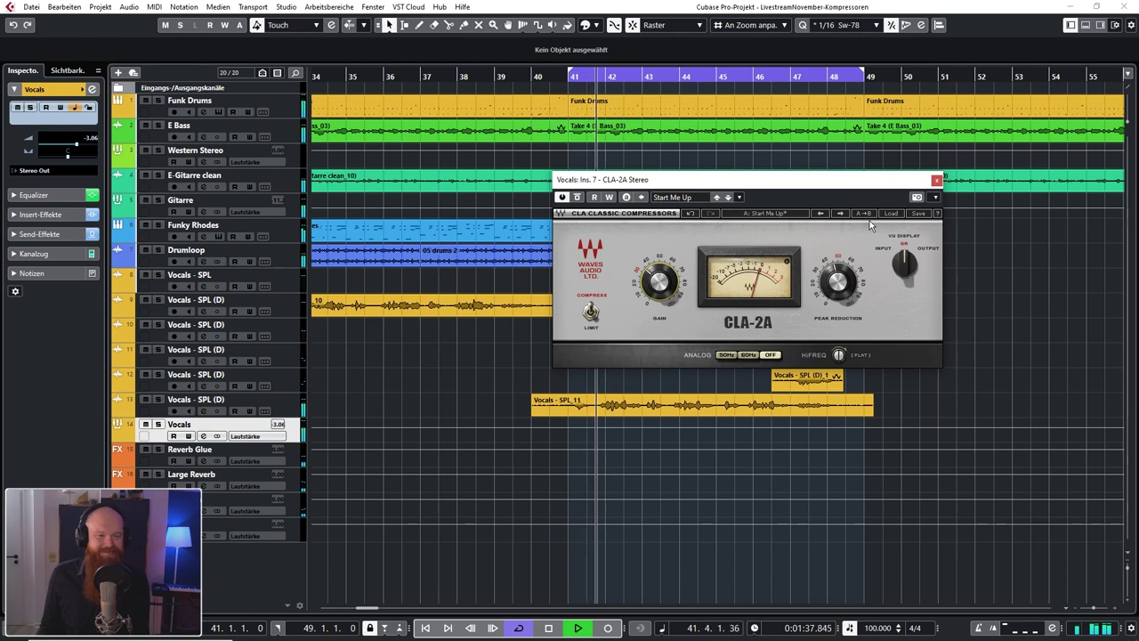
{"action": "left_click", "coordinate": [577, 198]}
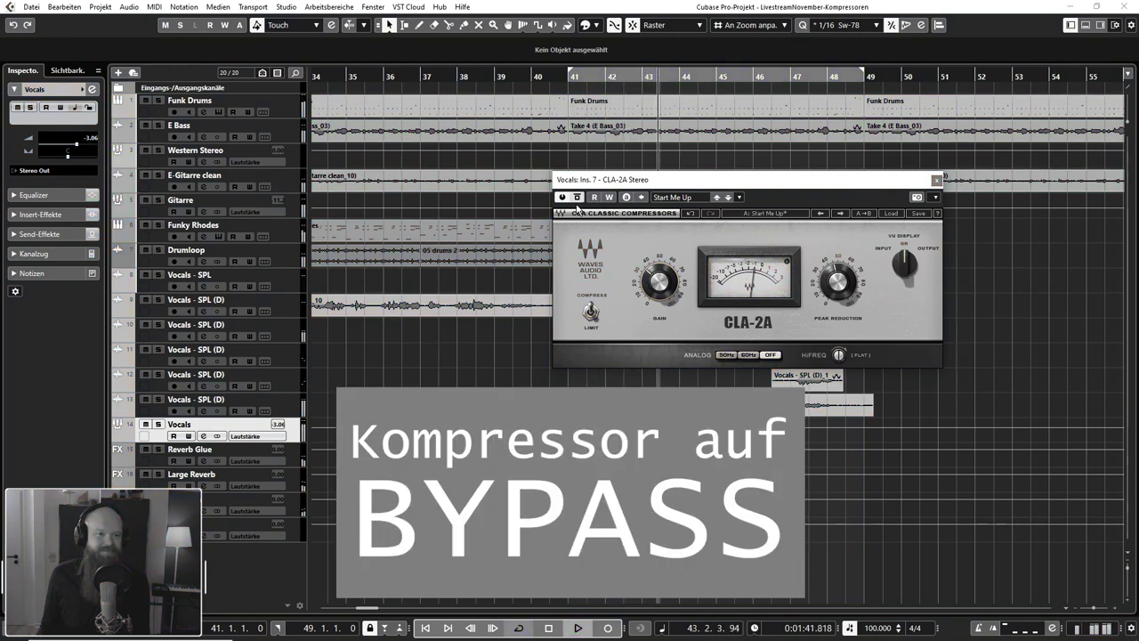
{"action": "left_click", "coordinate": [576, 201]}
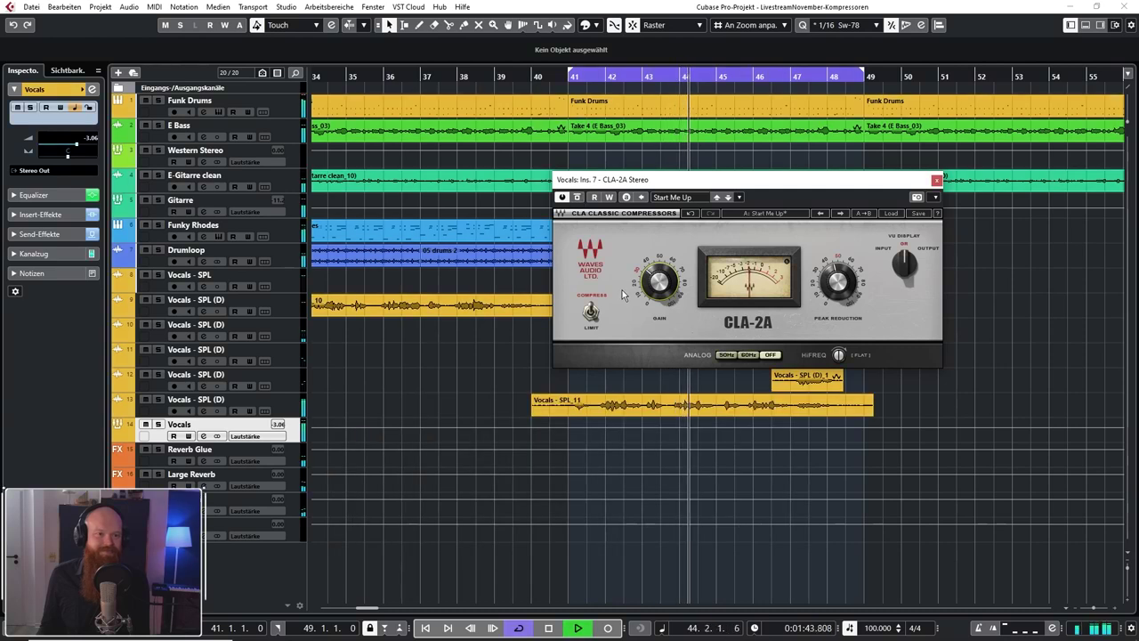
{"action": "left_click", "coordinate": [577, 198]}
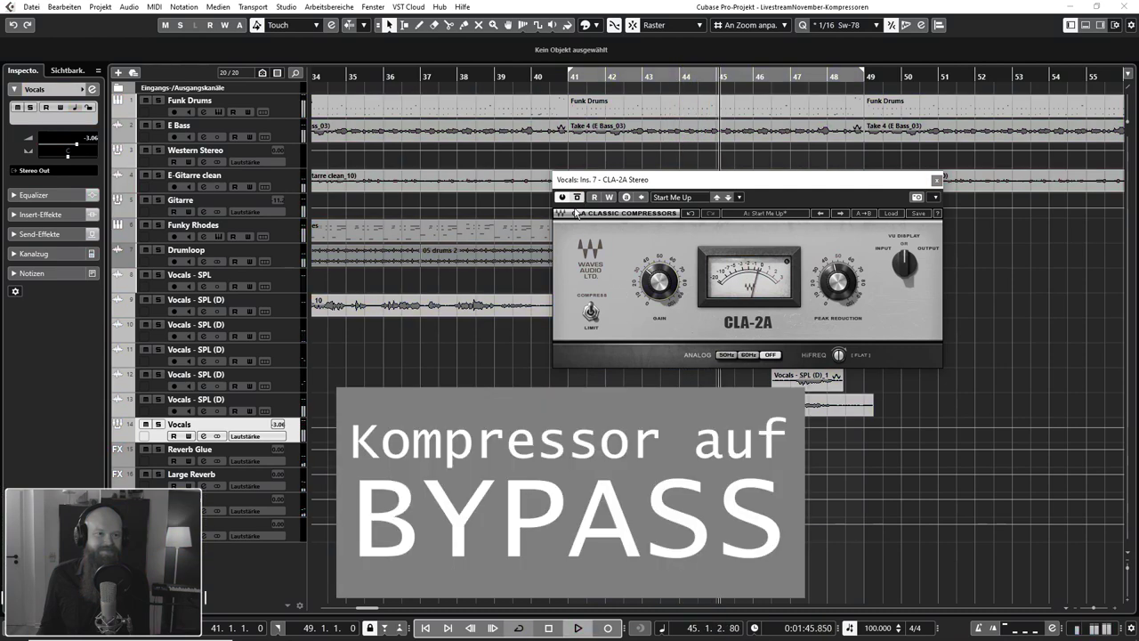
{"action": "key", "text": "space"}
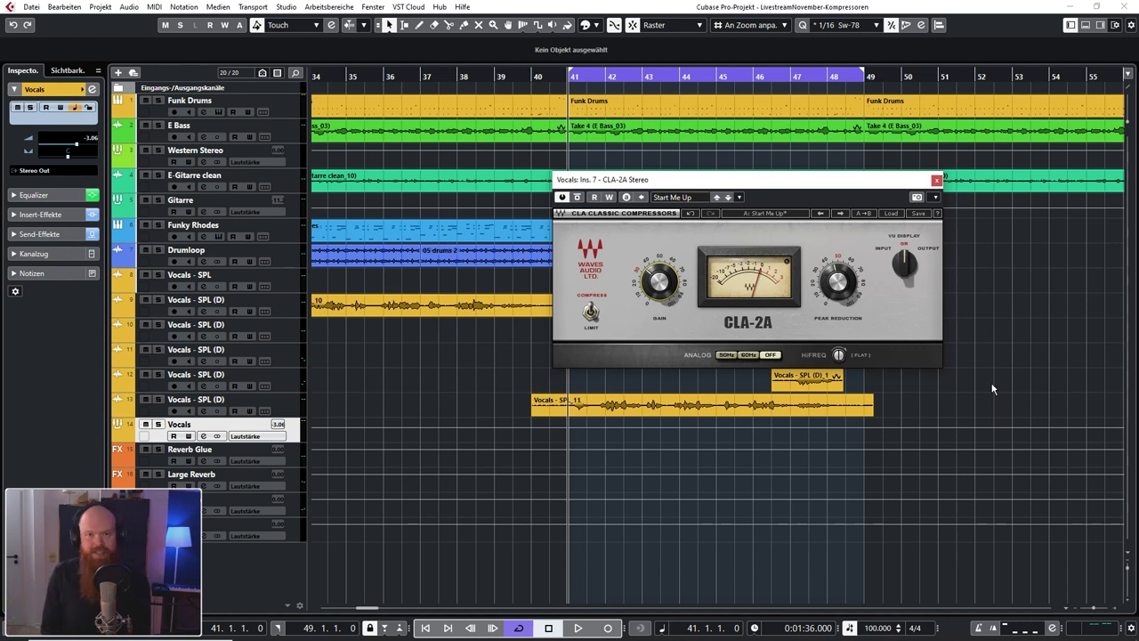
- Repeat the full-mix playback from bar 41, bypassing and reactivating the CLA-2A on the Vocals group several times, and stop playback
{"action": "left_click", "coordinate": [923, 326]}
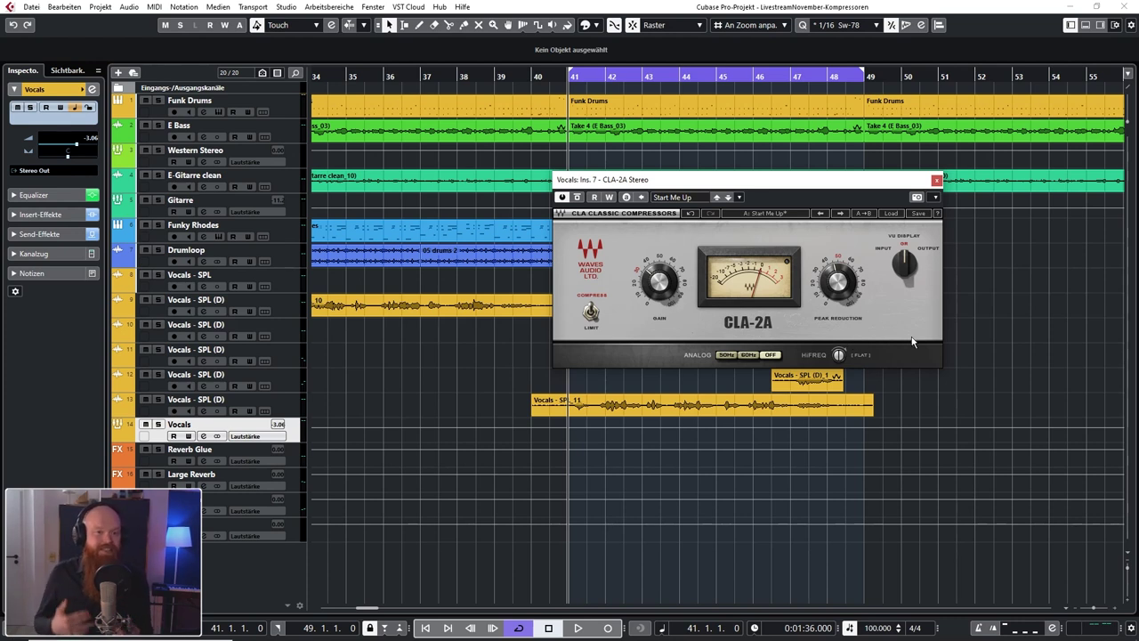
{"action": "key", "text": "space"}
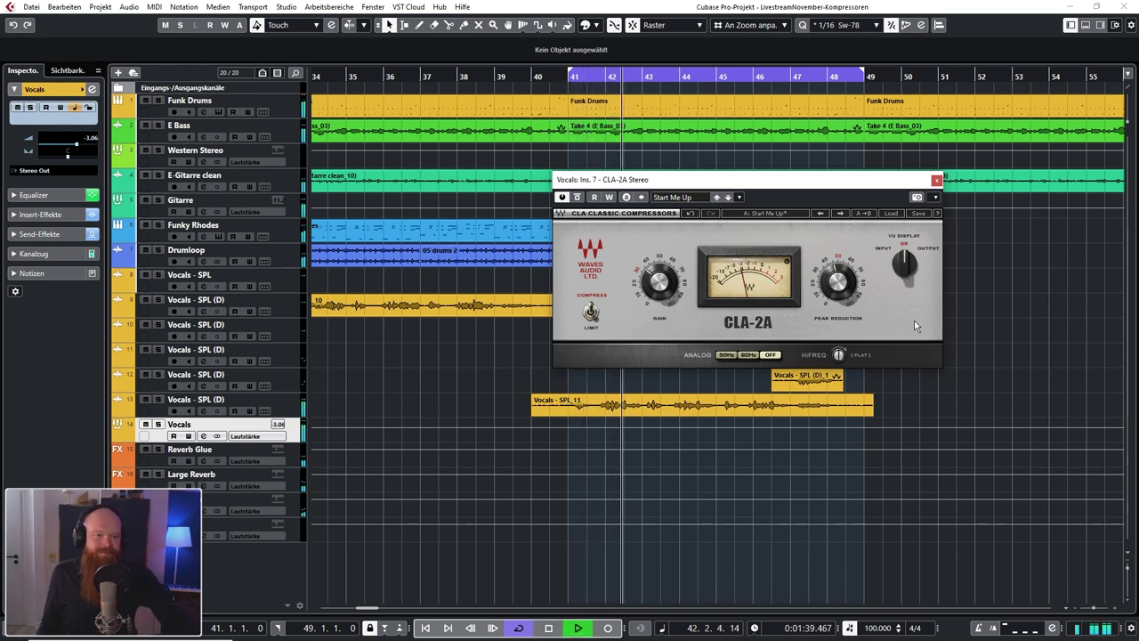
{"action": "left_click", "coordinate": [577, 197]}
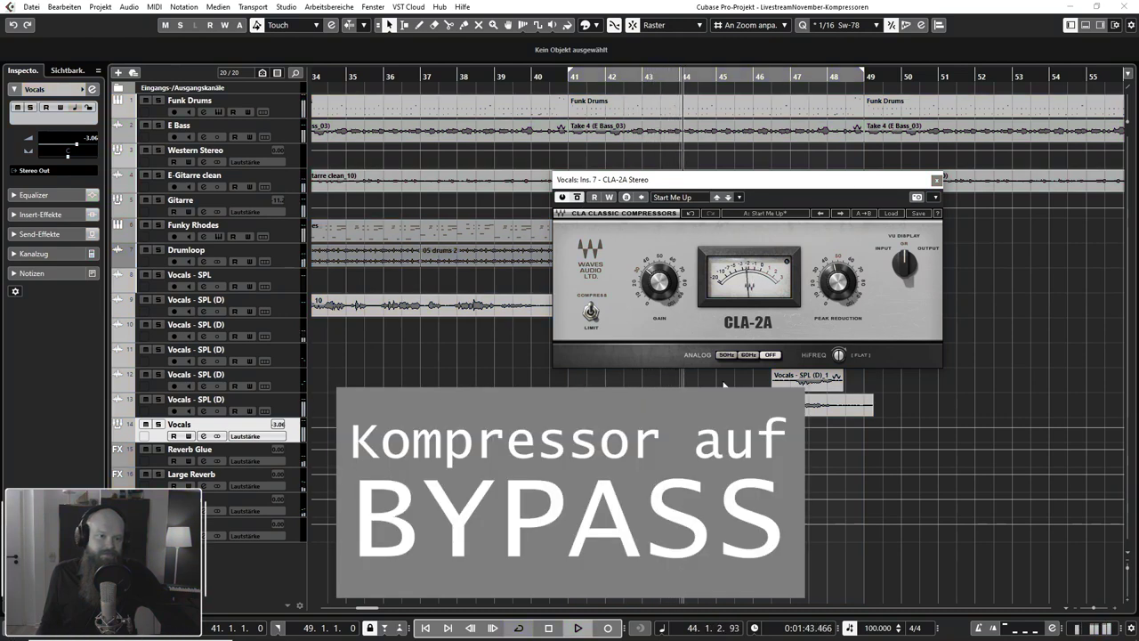
{"action": "left_click", "coordinate": [577, 198]}
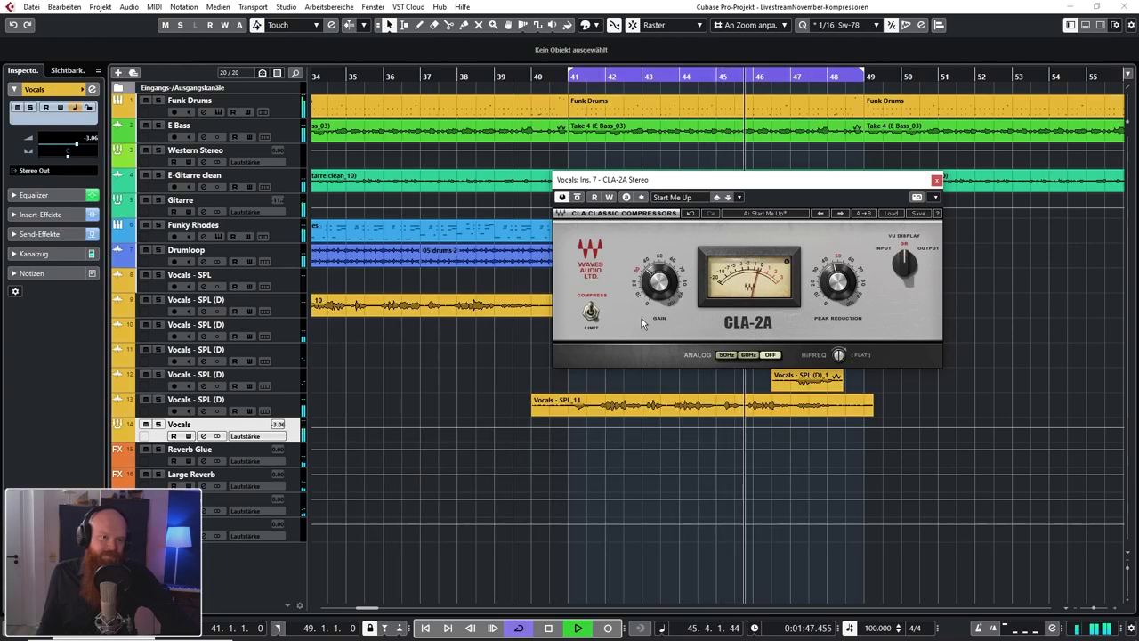
{"action": "left_click", "coordinate": [578, 199]}
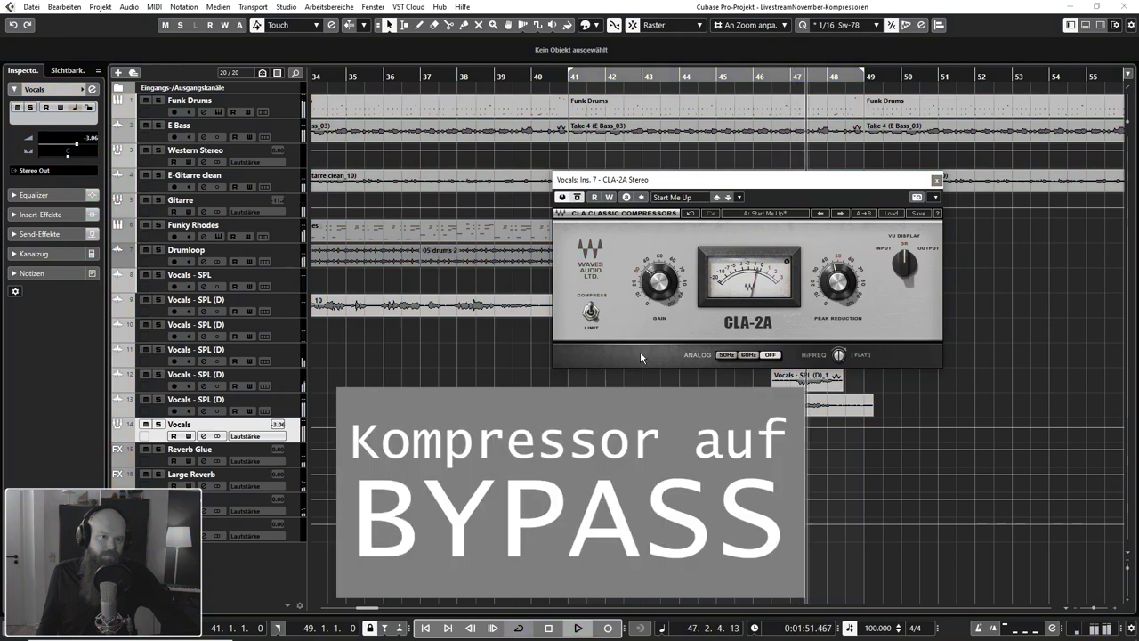
{"action": "left_click", "coordinate": [820, 88]}
{"action": "left_click", "coordinate": [578, 198]}
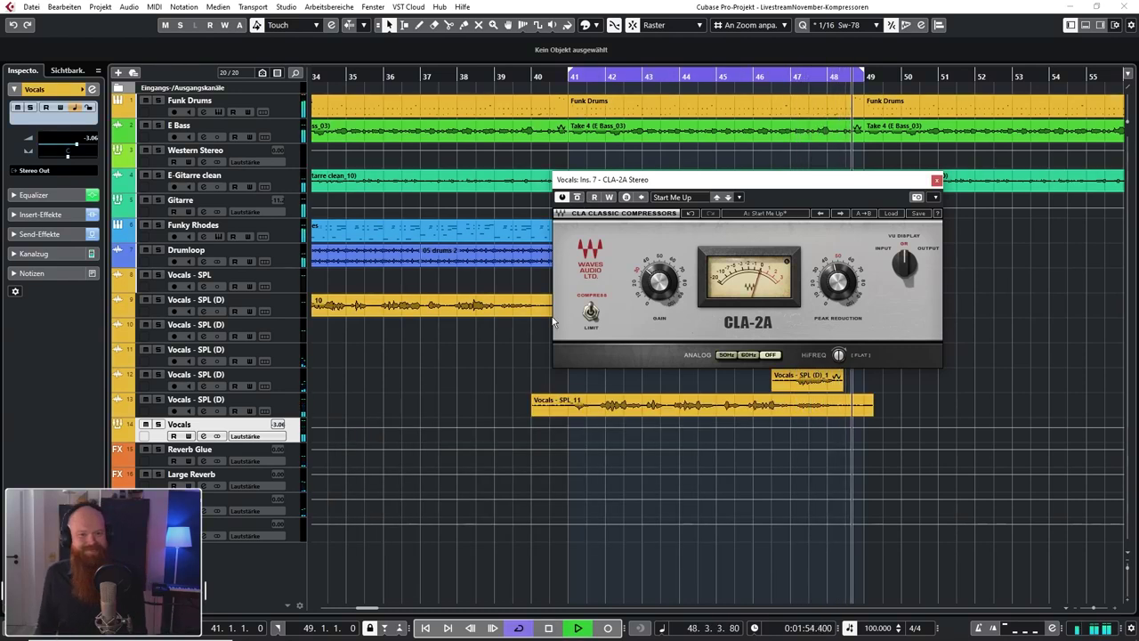
{"action": "key", "text": "space"}
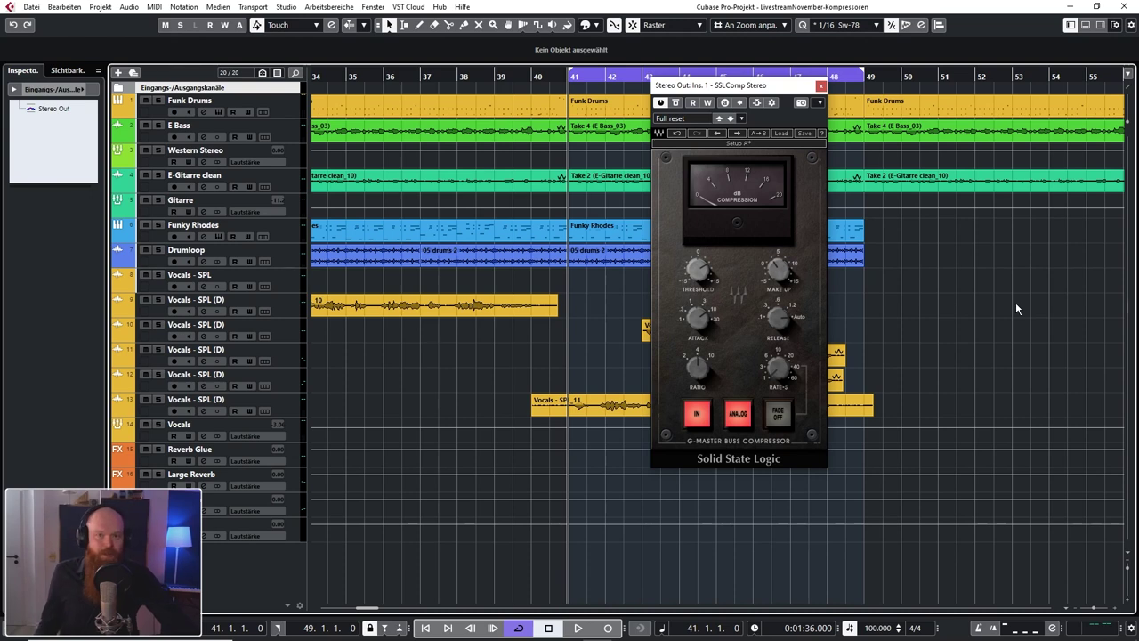
- Play the full mix and bypass and reactivate the SSLComp on Stereo Out to check the bus compression
{"action": "key", "text": "space"}
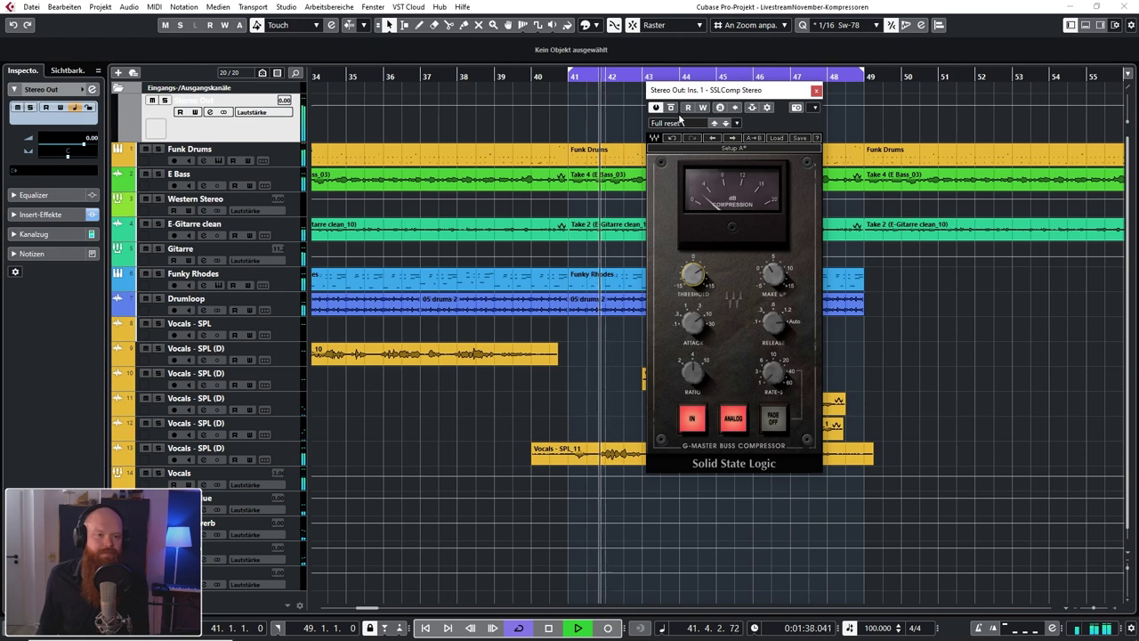
{"action": "left_click", "coordinate": [671, 107]}
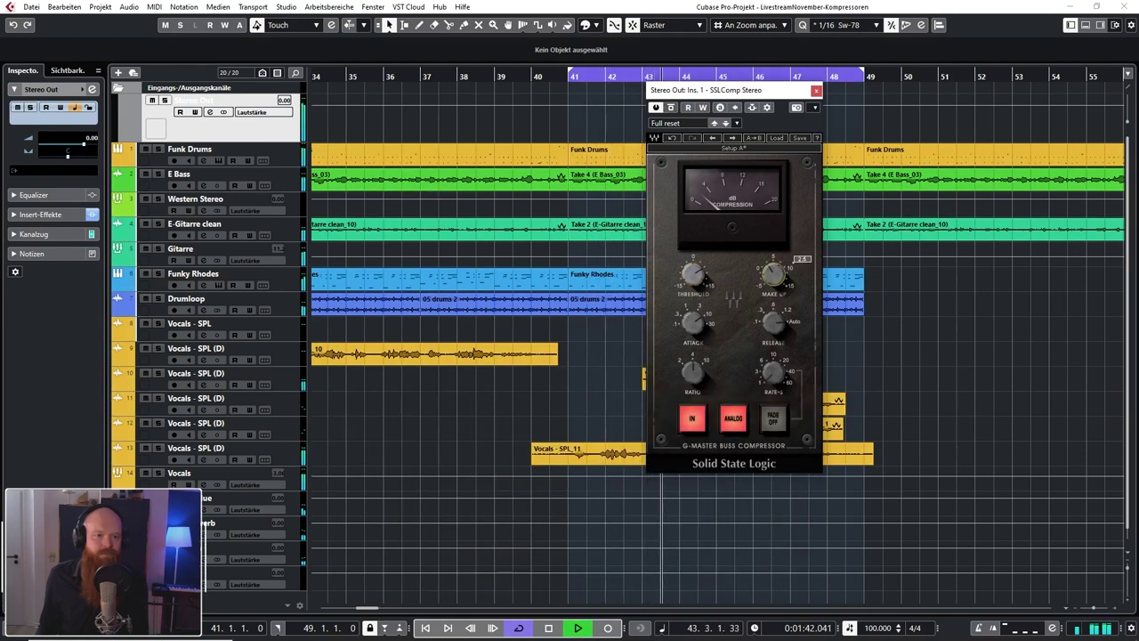
{"action": "left_click", "coordinate": [671, 107]}
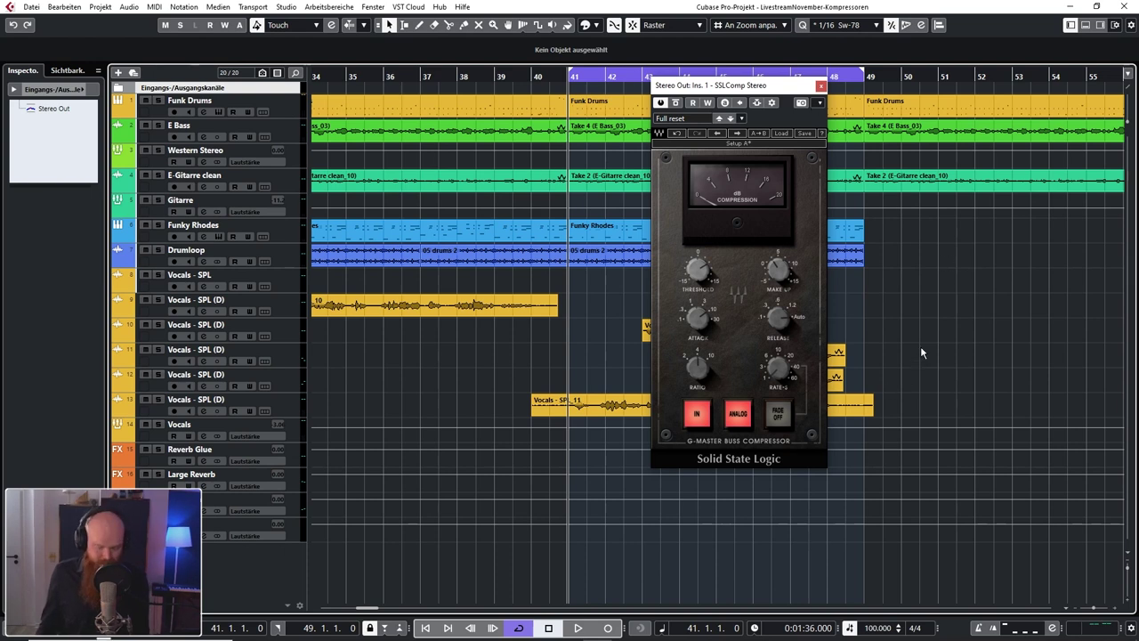
- Compare the full mix again with the Stereo Out SSLComp active and bypassed, stop playback and close the plug-in
{"action": "key", "text": "space"}
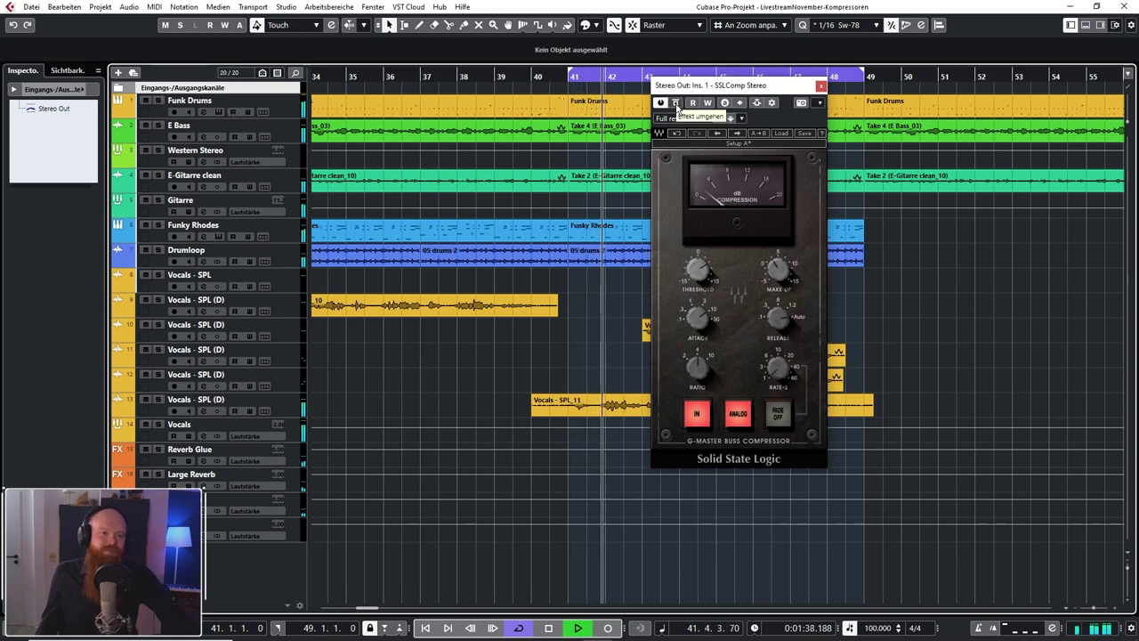
{"action": "left_click", "coordinate": [677, 103]}
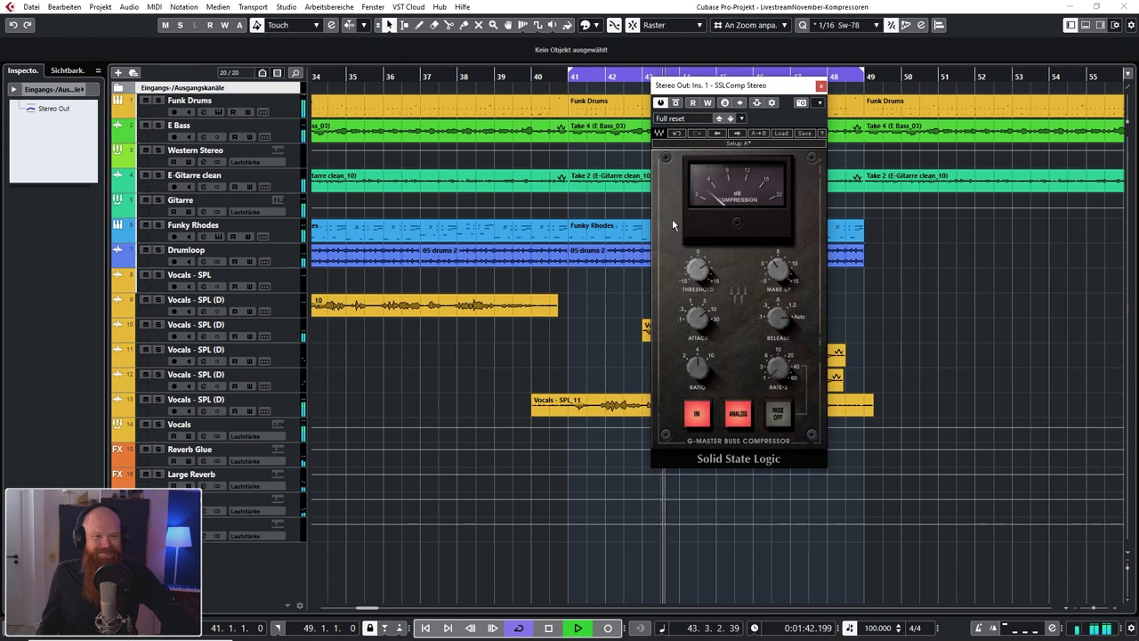
{"action": "left_click", "coordinate": [676, 103]}
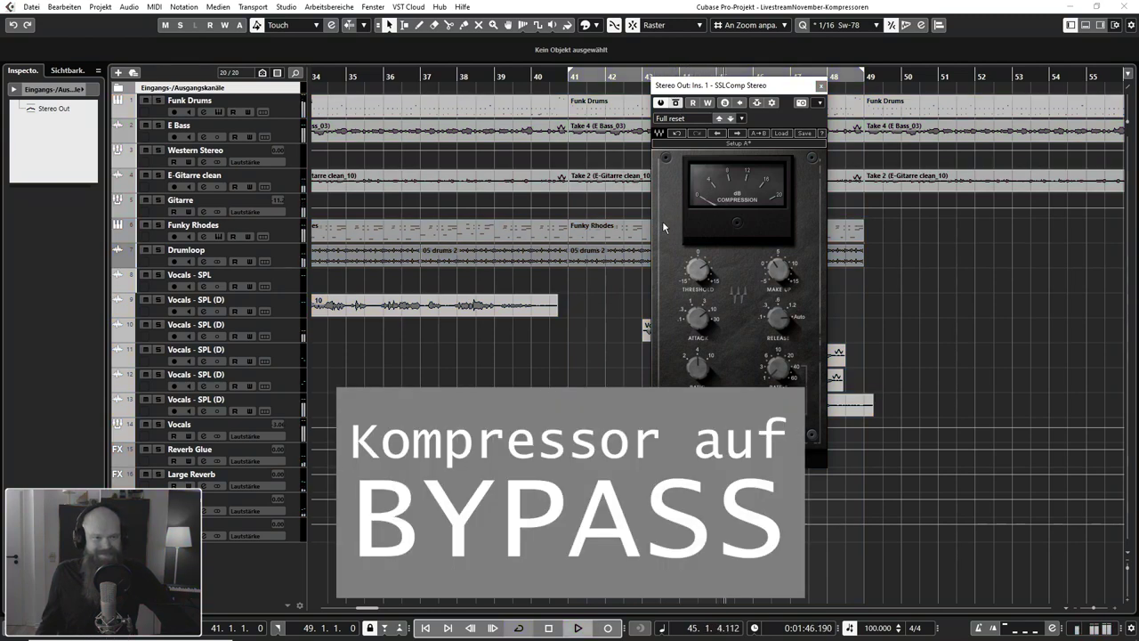
{"action": "left_click", "coordinate": [676, 105]}
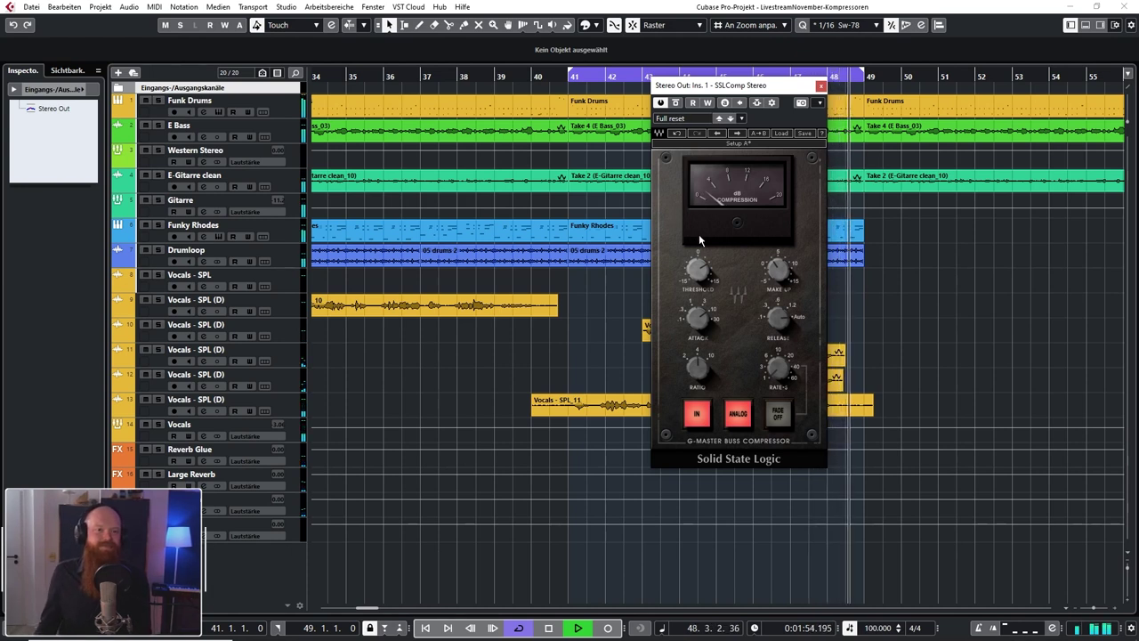
{"action": "key", "text": "space"}
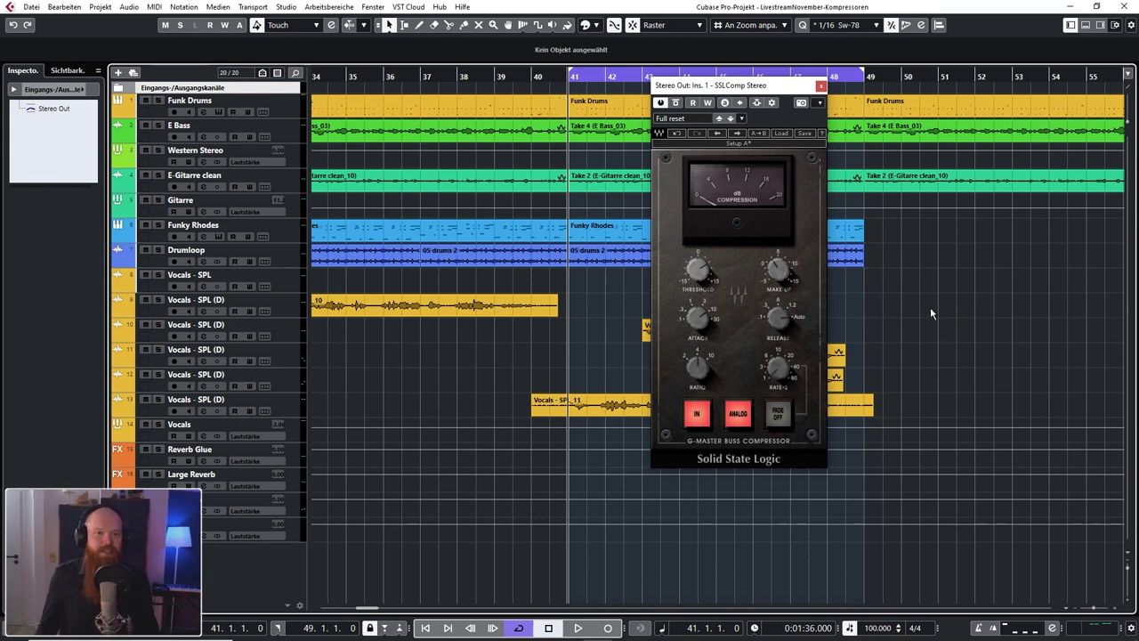
{"action": "left_click", "coordinate": [821, 86]}
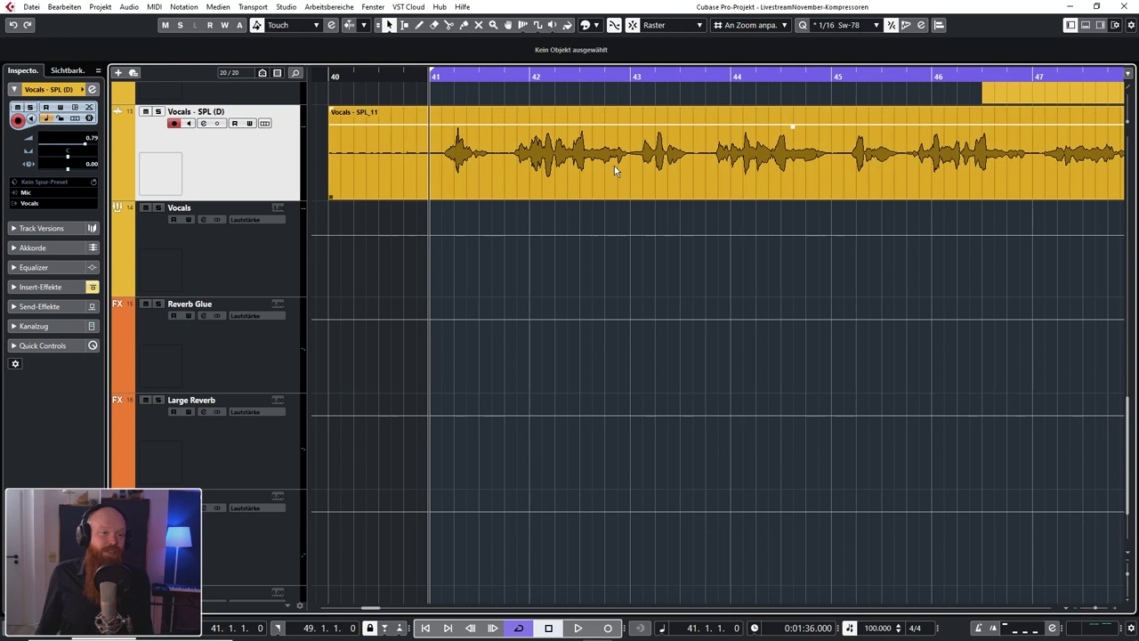
- Draw a volume curve on the Vocals - SPL_11 event with the Pencil tool, dipping at the first loud peak after bar 41
{"action": "left_click", "coordinate": [614, 166]}
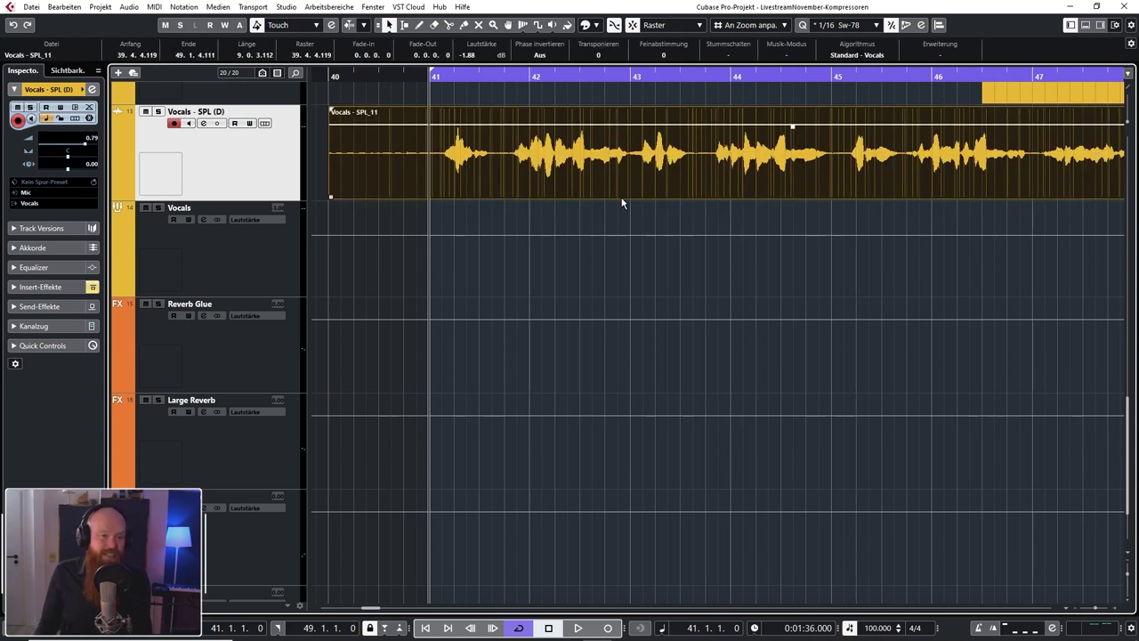
{"action": "left_click", "coordinate": [597, 219]}
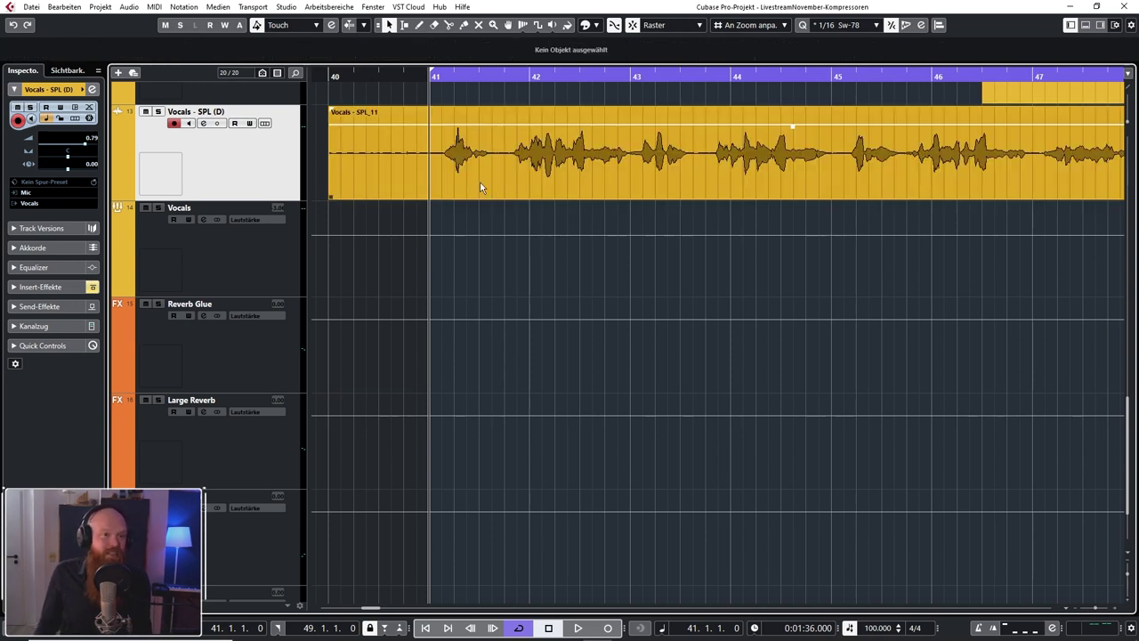
{"action": "left_click", "coordinate": [633, 168]}
{"action": "right_click", "coordinate": [549, 157]}
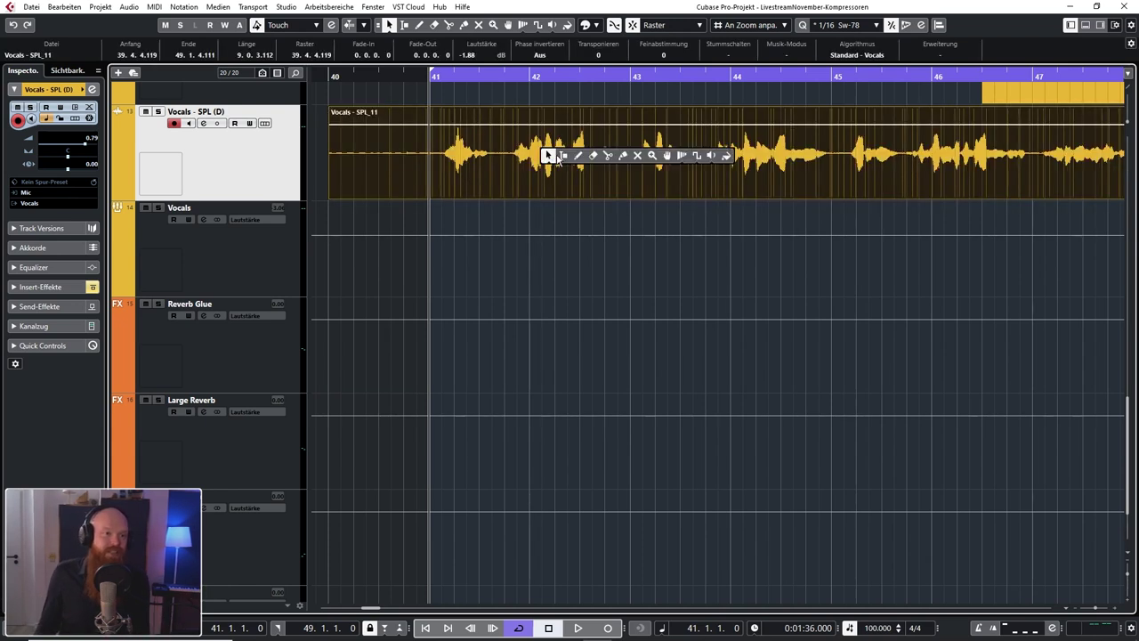
{"action": "left_click", "coordinate": [578, 158]}
{"action": "scroll", "coordinate": [439, 122], "scroll_direction": "up", "scroll_amount": 4}
{"action": "left_click", "coordinate": [456, 113]}
{"action": "mouse_move", "coordinate": [669, 102]}
{"action": "left_mouse_down"}
{"action": "mouse_move", "coordinate": [573, 107]}
{"action": "mouse_move", "coordinate": [508, 127]}
{"action": "mouse_move", "coordinate": [517, 142]}
{"action": "left_mouse_up"}
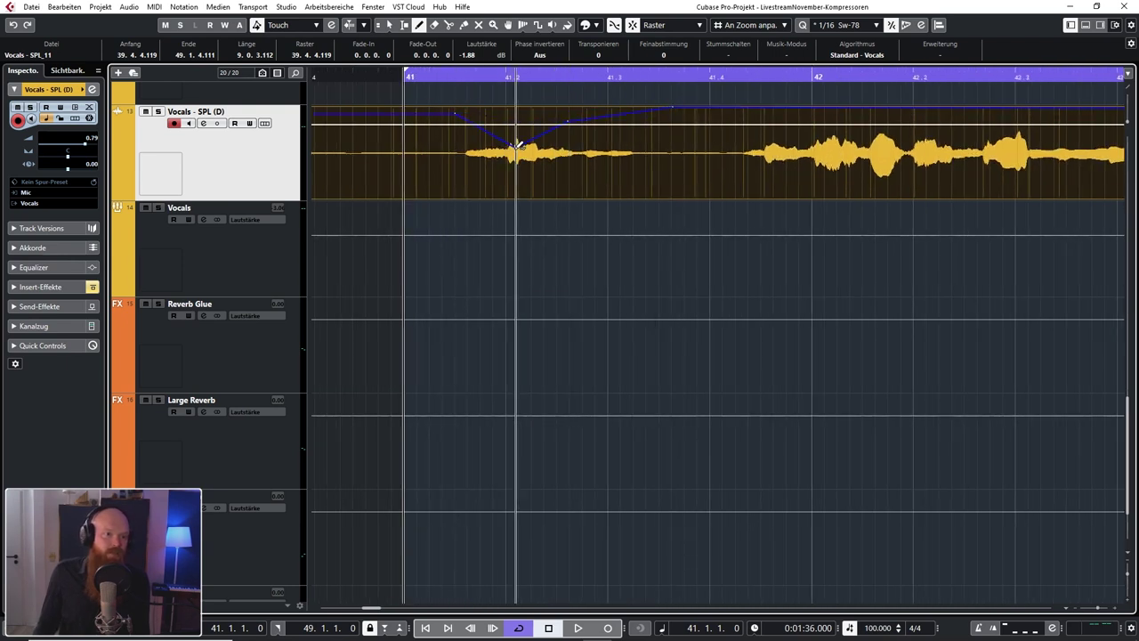
{"action": "left_click_drag", "start_coordinate": [459, 111], "coordinate": [452, 129]}
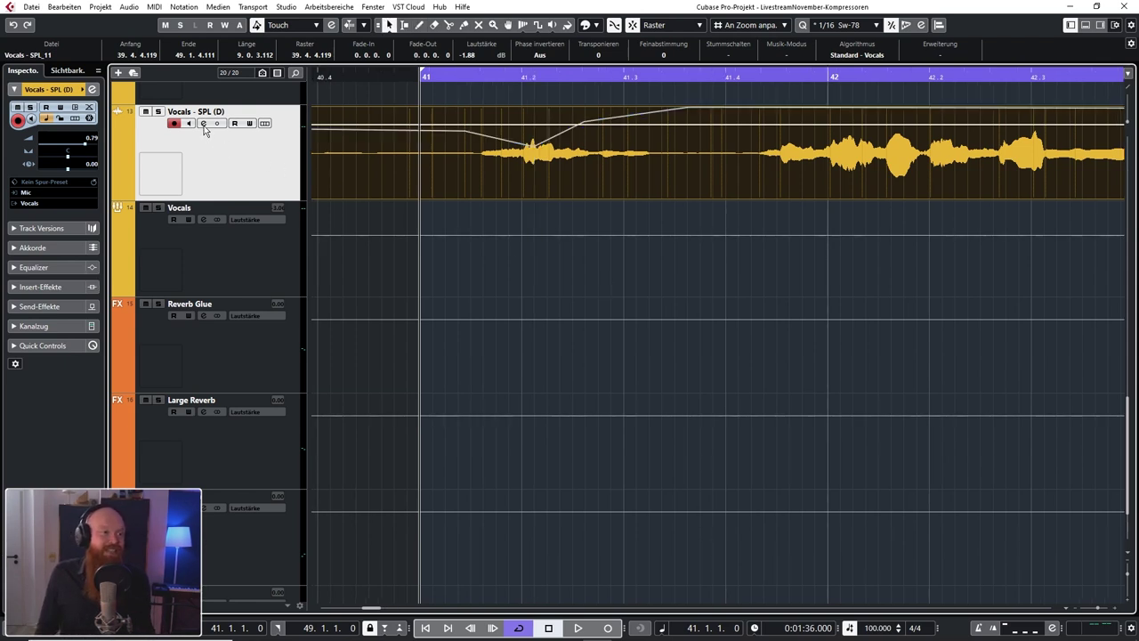
- Insert the CLA-76 Stereo in the first insert slot of the Vocals - SPL (D) channel and close its plug-in window
{"action": "left_click", "coordinate": [203, 124]}
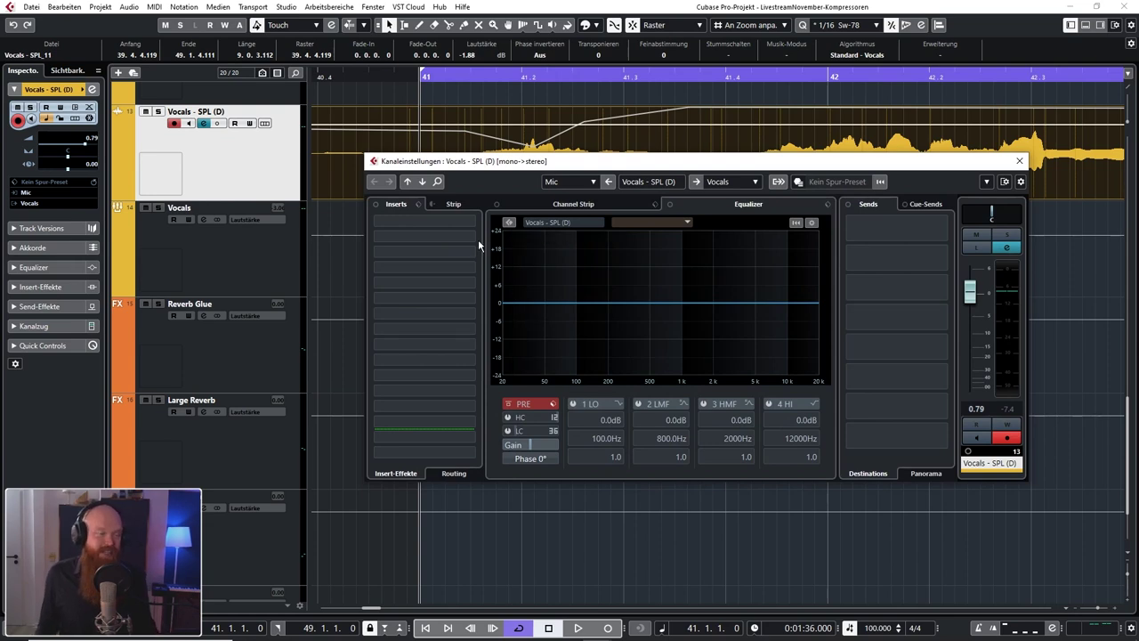
{"action": "left_click", "coordinate": [474, 222]}
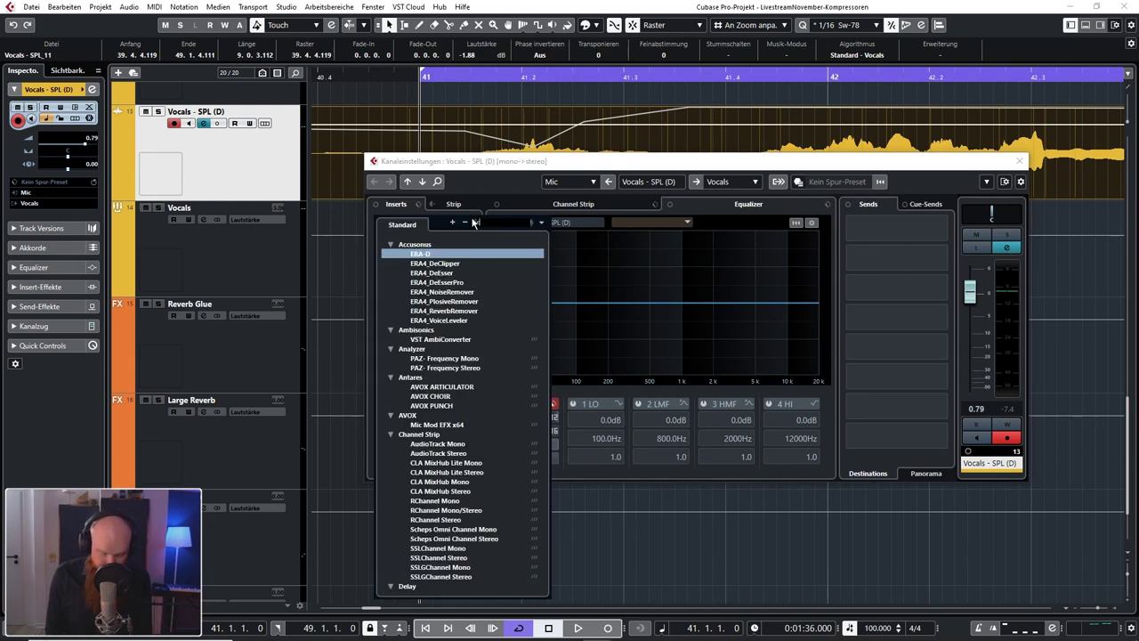
{"action": "type", "text": "cla"}
{"action": "left_click", "coordinate": [436, 403]}
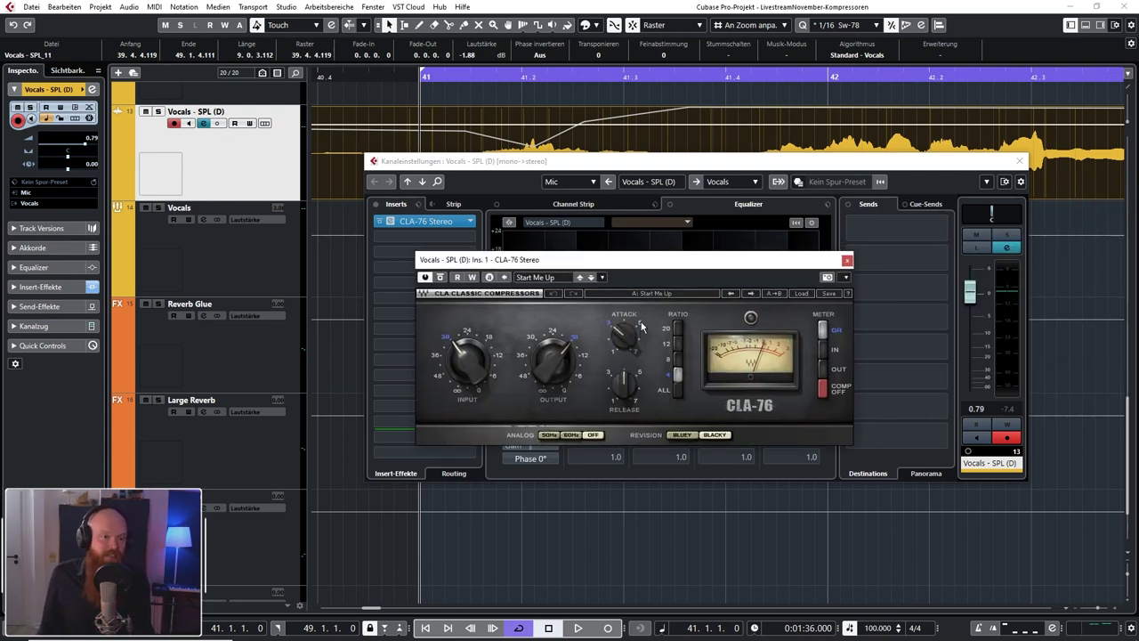
{"action": "left_click", "coordinate": [515, 270]}
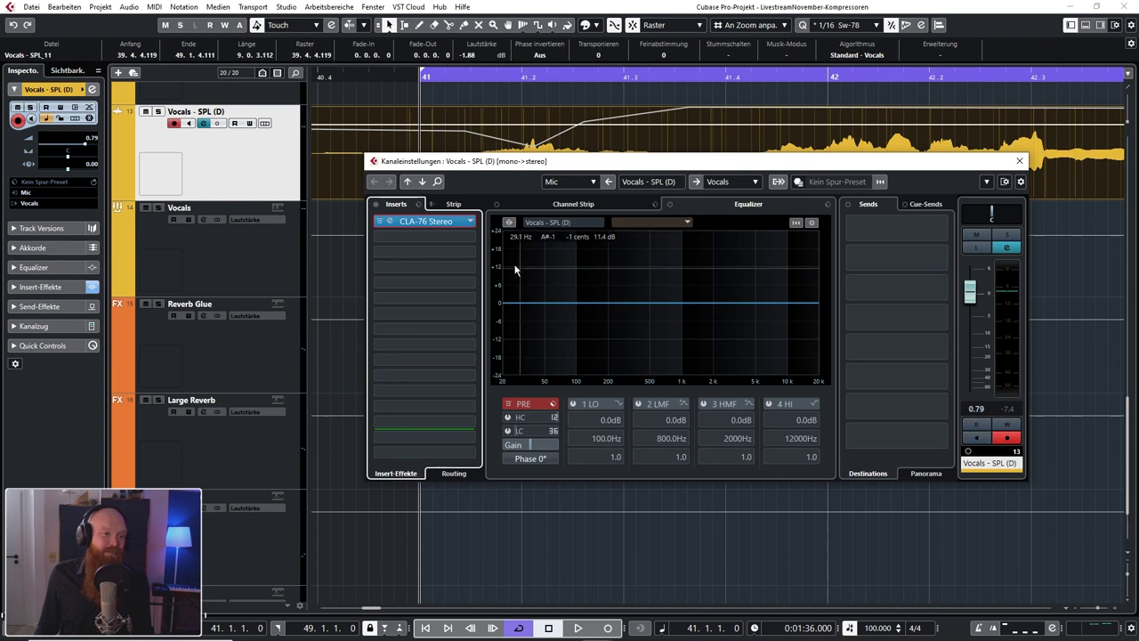
- Insert the PuigChild 670 Stereo in the second insert slot of the Vocals - SPL (D) channel and close its plug-in window
{"action": "left_click", "coordinate": [471, 238]}
{"action": "type", "text": "puig"}
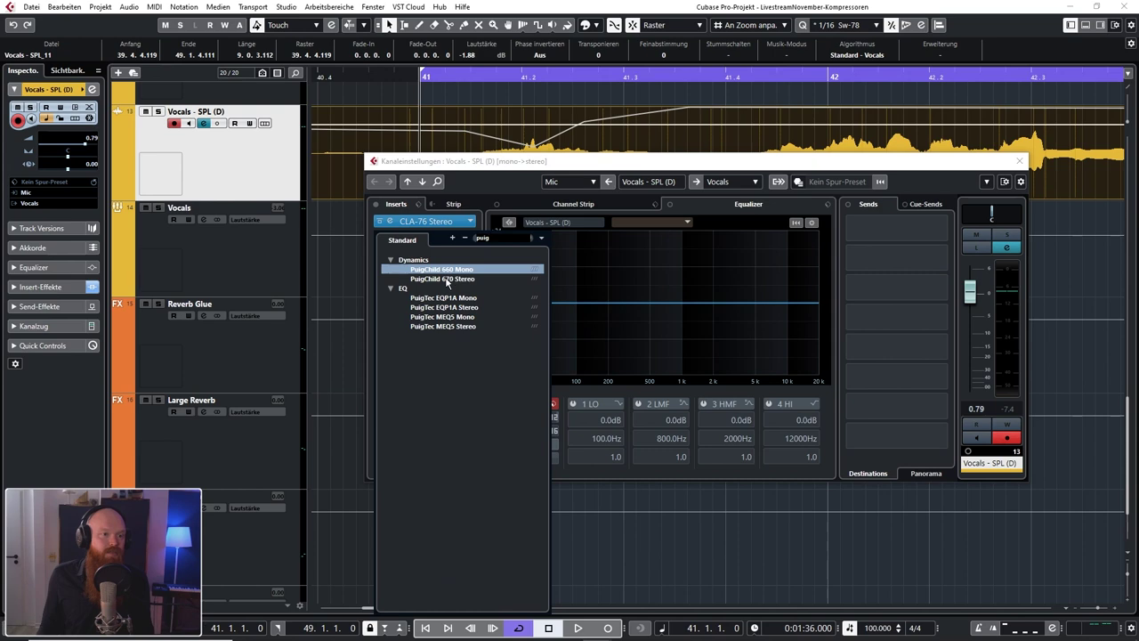
{"action": "left_click", "coordinate": [450, 280]}
{"action": "left_click_drag", "start_coordinate": [706, 173], "coordinate": [770, 161]}
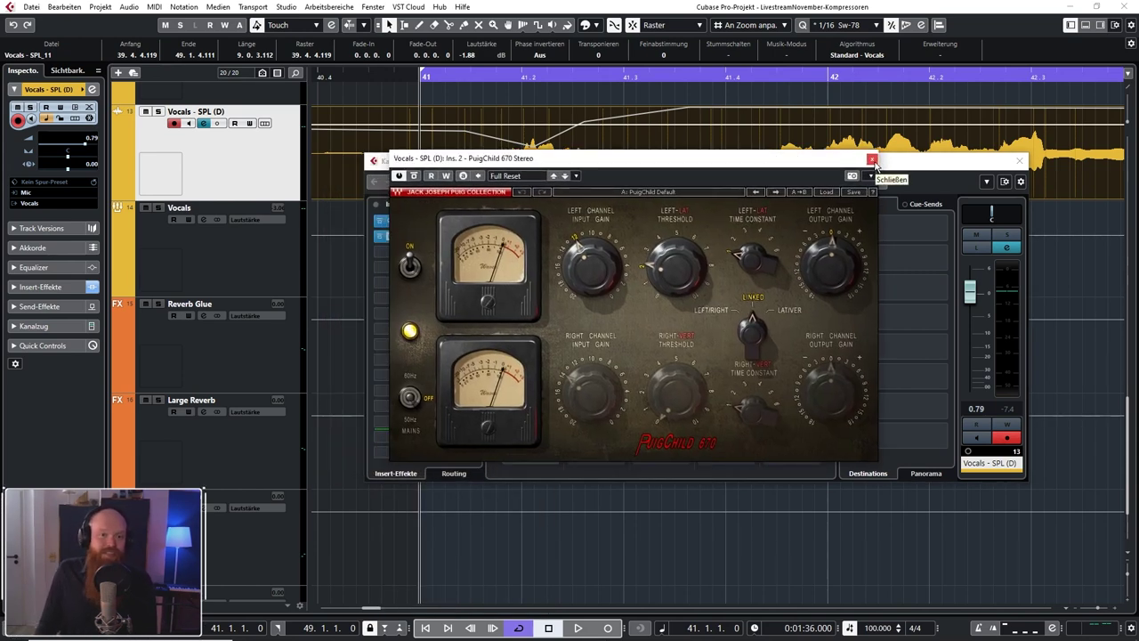
{"action": "left_click", "coordinate": [872, 161]}
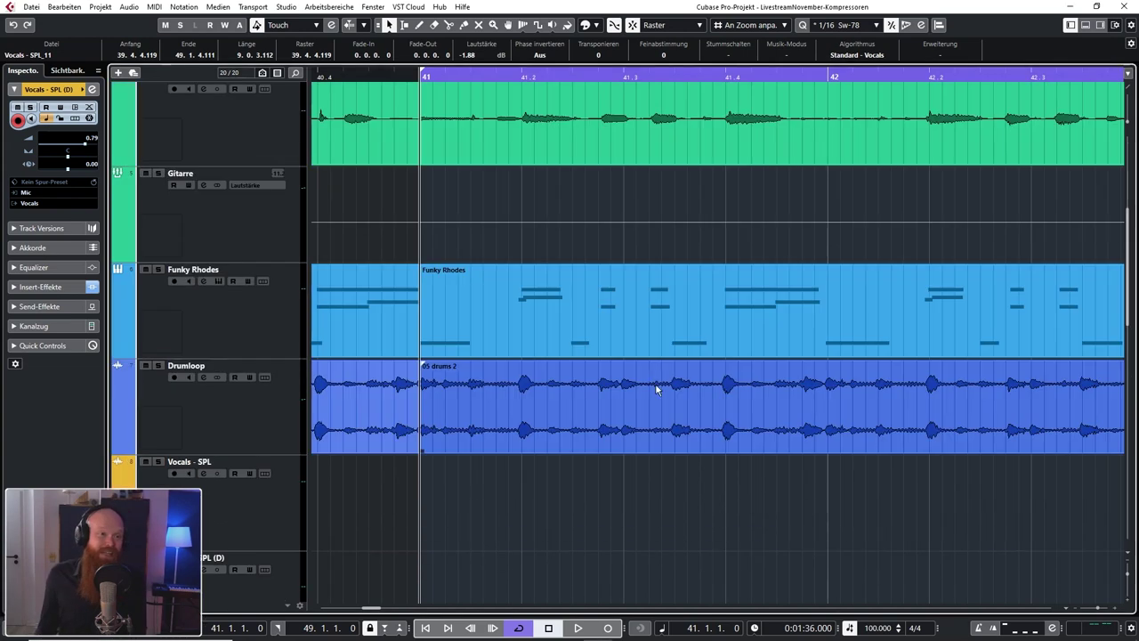
- Open the Funk Drums channel settings and replace the FabFilter Pro-C 2 in the first insert slot with the Scheps Omni Channel Stereo
{"action": "scroll", "coordinate": [655, 386], "scroll_direction": "up", "scroll_amount": 4}
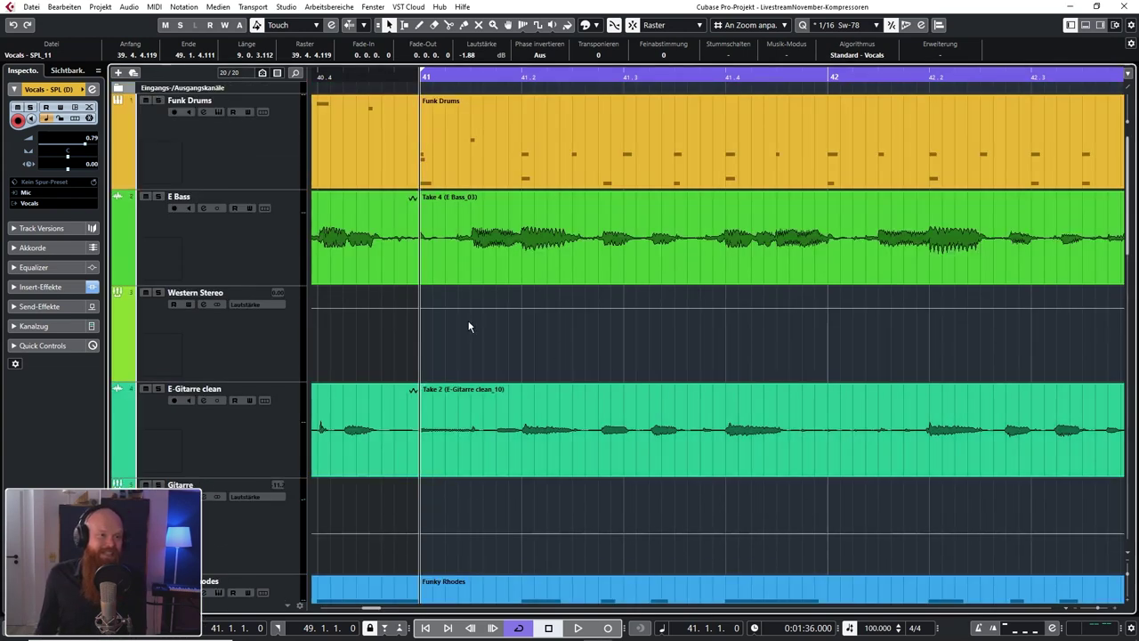
{"action": "left_click", "coordinate": [250, 158]}
{"action": "left_click", "coordinate": [203, 111]}
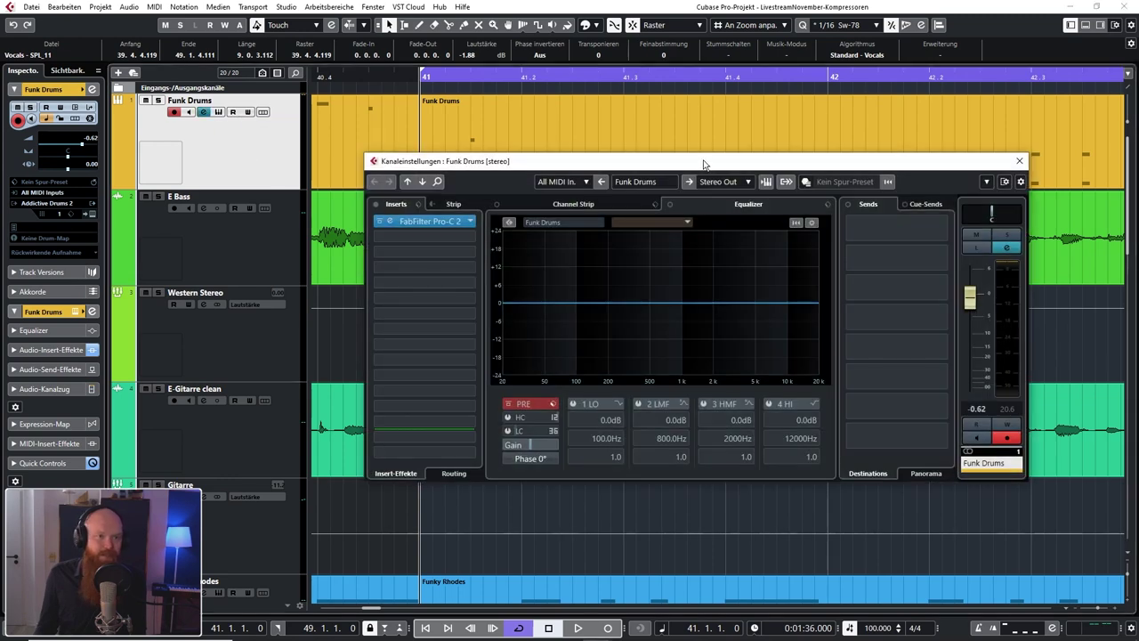
{"action": "left_click_drag", "start_coordinate": [707, 151], "coordinate": [728, 129]}
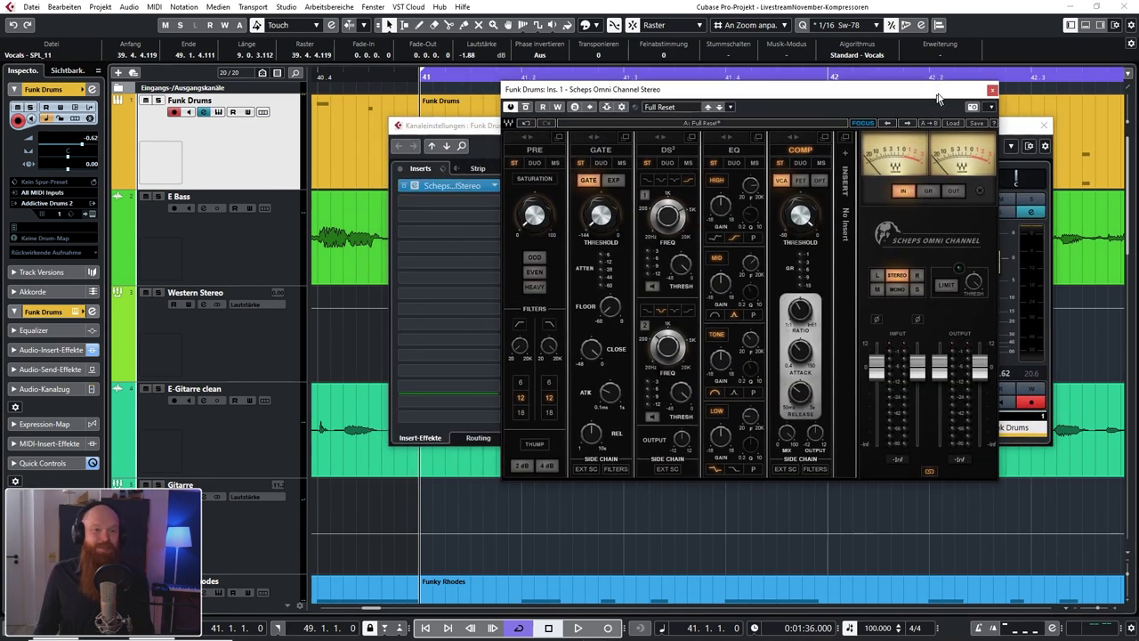
{"action": "left_click_drag", "start_coordinate": [936, 95], "coordinate": [913, 70]}
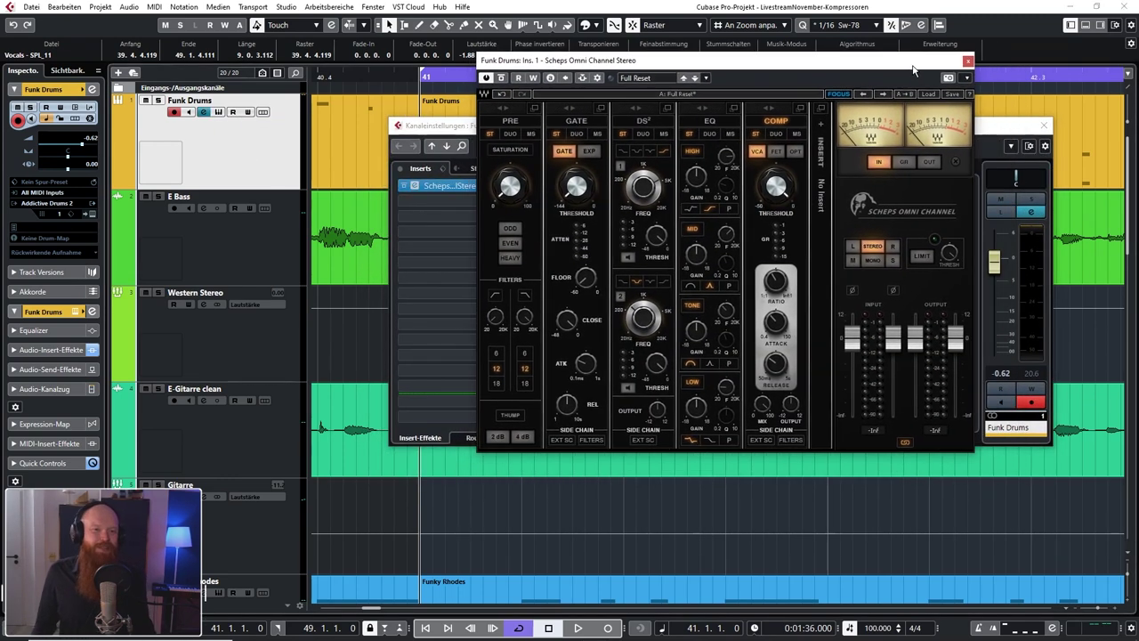
- Switch the Scheps Omni Channel's compressor section through the OPT, FET and VCA types, ending on OPT
{"action": "left_click", "coordinate": [794, 153]}
{"action": "left_click", "coordinate": [774, 153]}
{"action": "left_click", "coordinate": [756, 153]}
{"action": "left_click", "coordinate": [772, 152]}
{"action": "left_click", "coordinate": [796, 153]}
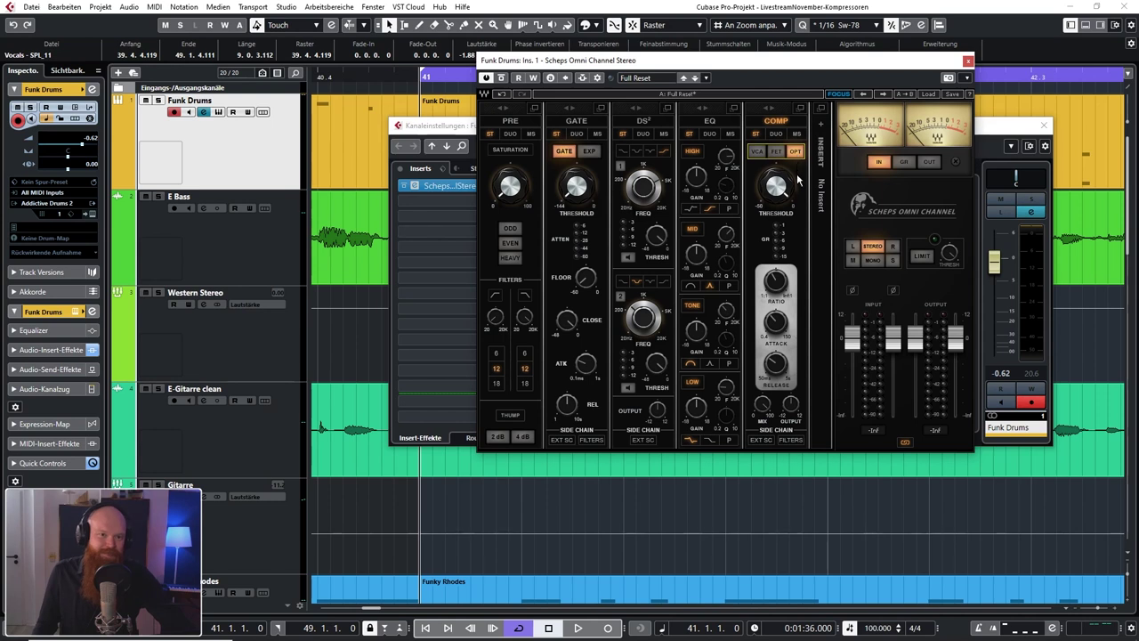
- Load the factory preset Beef My Drums in the Scheps Omni Channel and fine-tune the compressor's threshold
{"action": "left_click", "coordinate": [930, 94]}
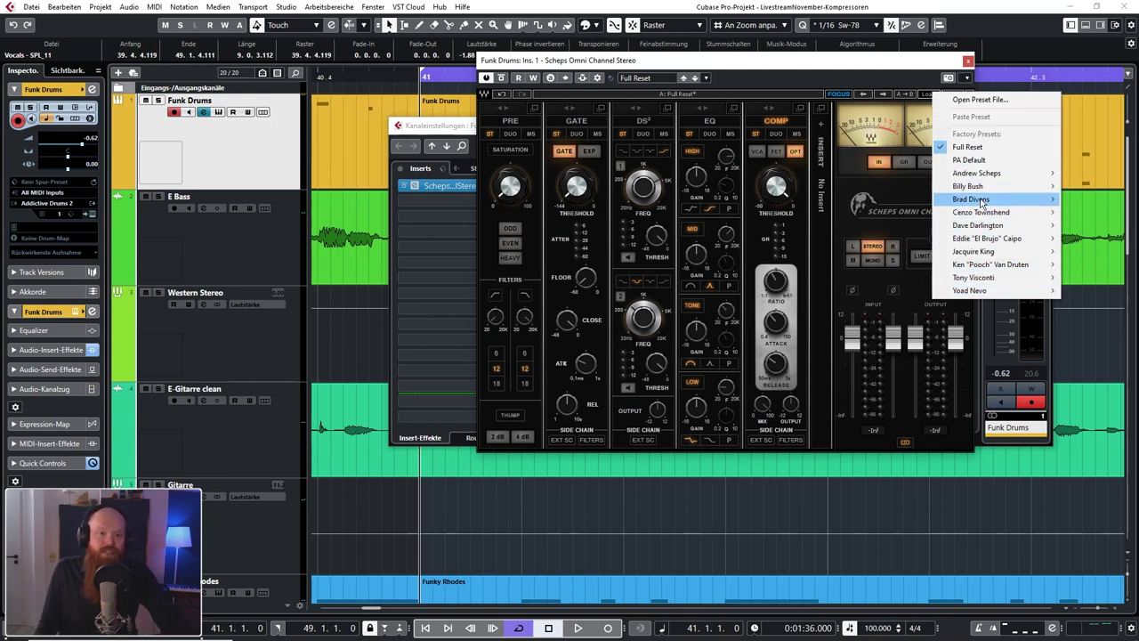
{"action": "mouse_move", "coordinate": [990, 175]}
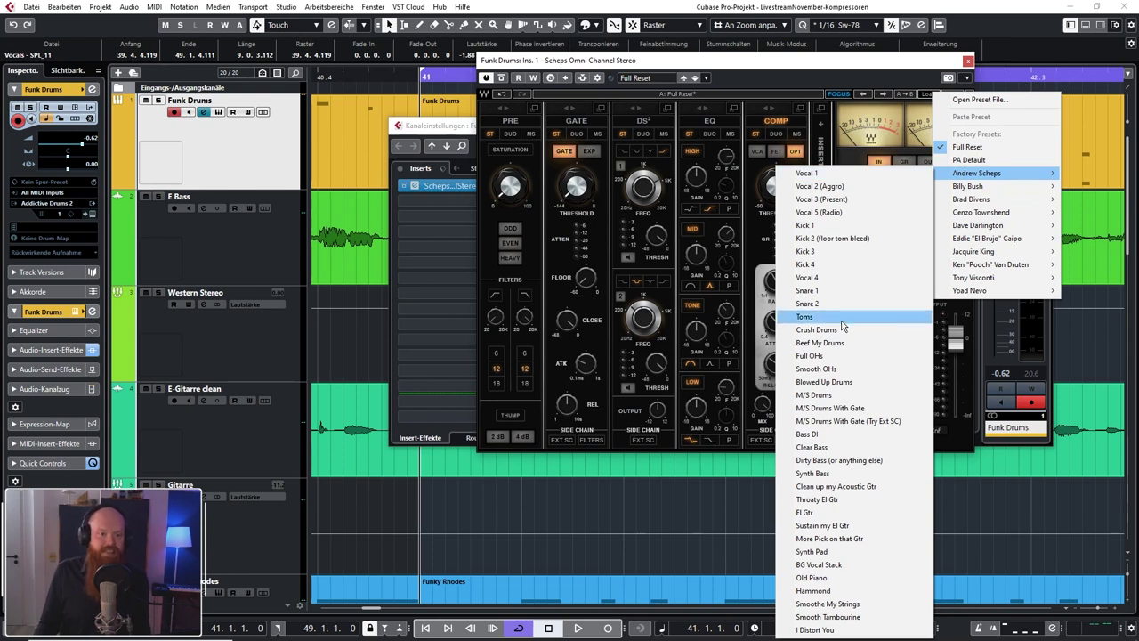
{"action": "left_click", "coordinate": [806, 291]}
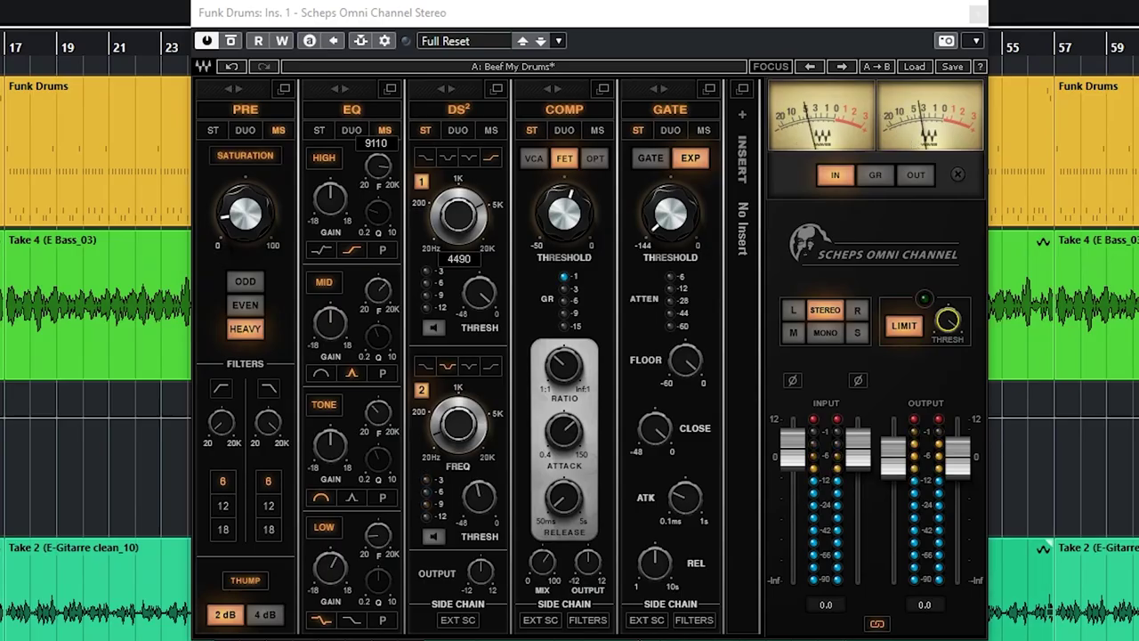
{"action": "left_click_drag", "start_coordinate": [545, 233], "coordinate": [544, 226]}
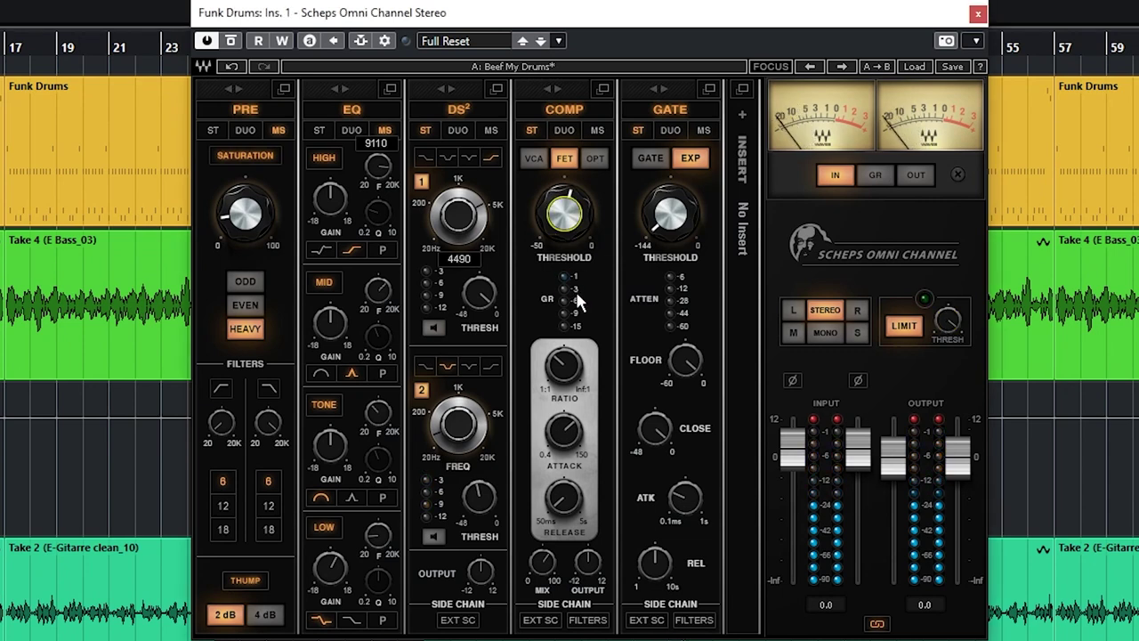